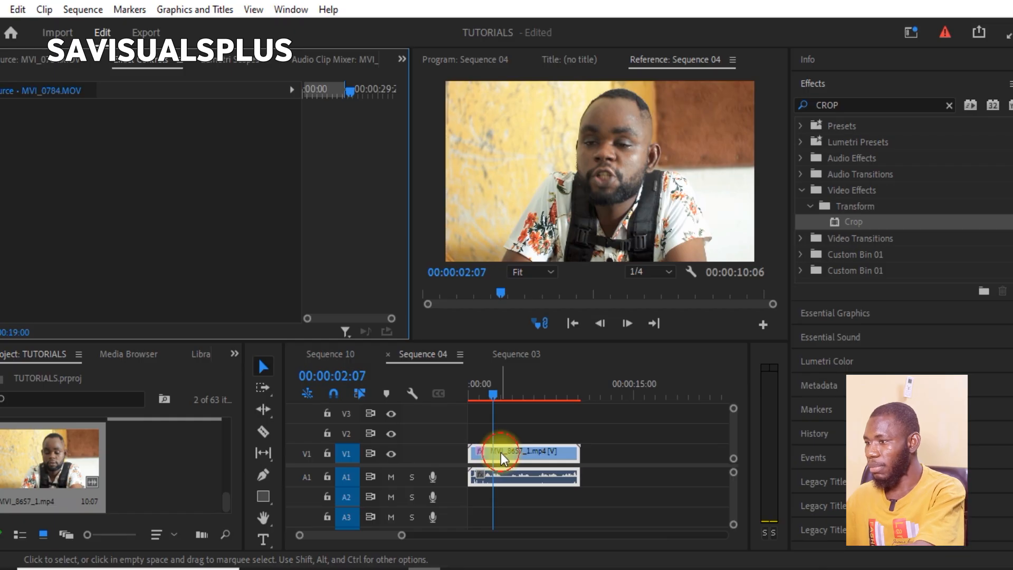
- Examine the Motion, Opacity and Crop settings of the MVI_8657_1.mp4 clip in Sequence 04
left_click(501, 453)
scroll(144, 198, "down", 5)
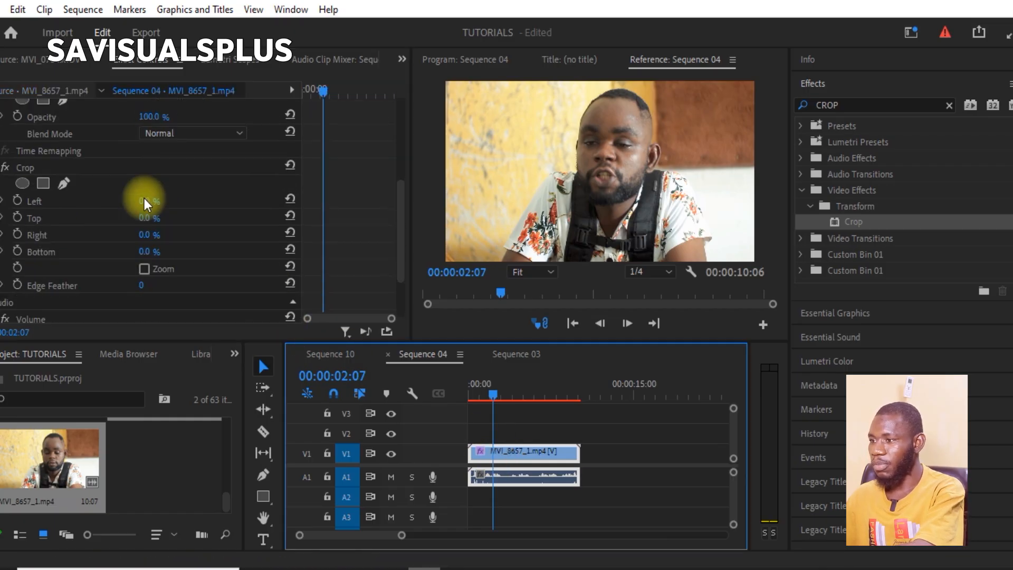
scroll(142, 191, "up", 5)
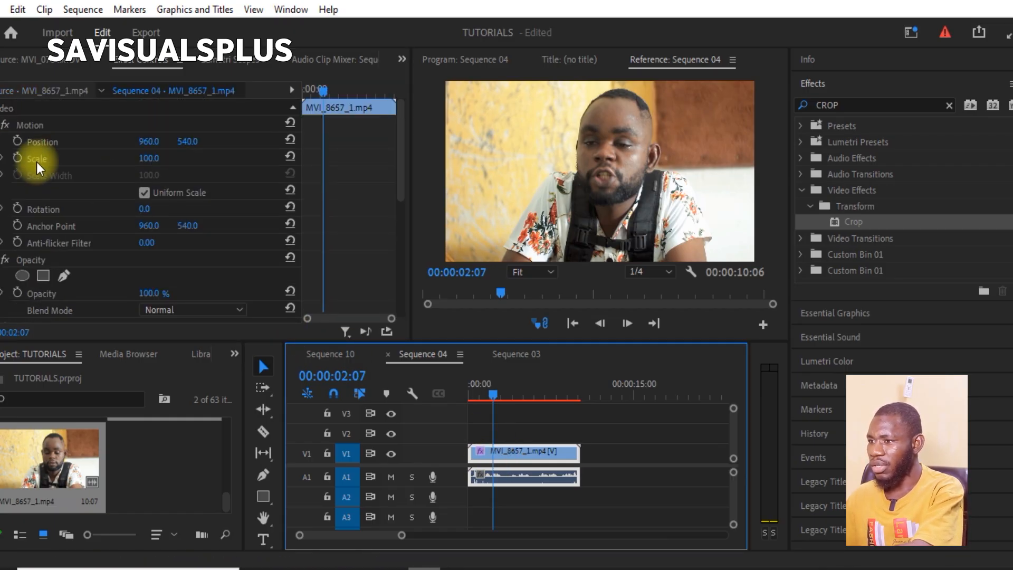
scroll(37, 163, "down", 5)
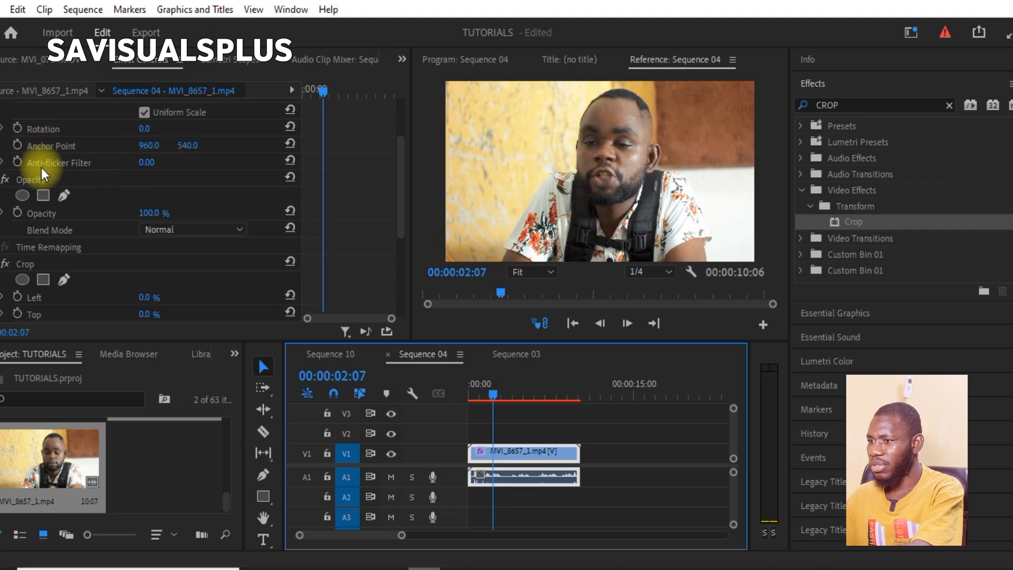
scroll(41, 167, "down", 5)
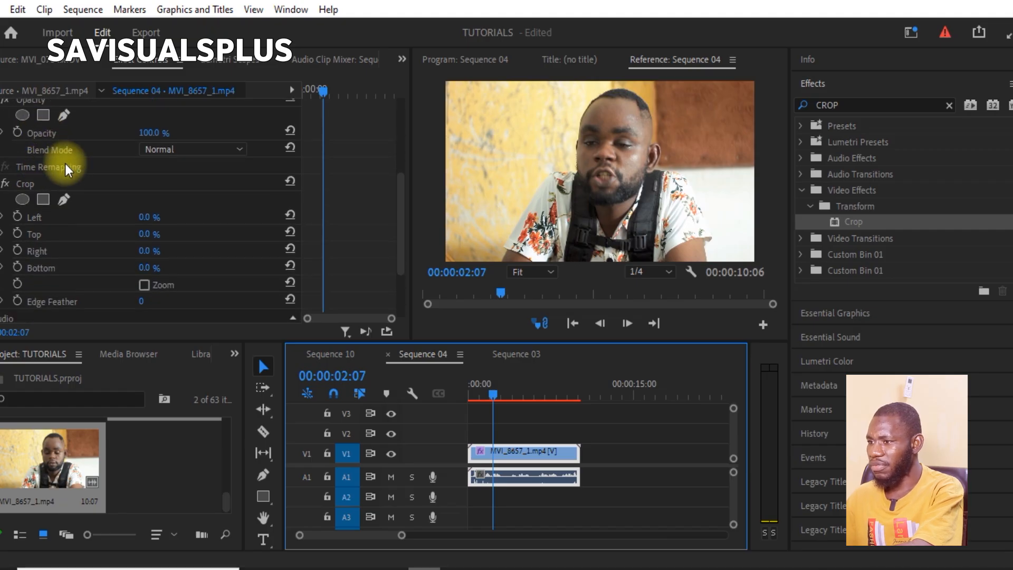
scroll(68, 169, "down", 5)
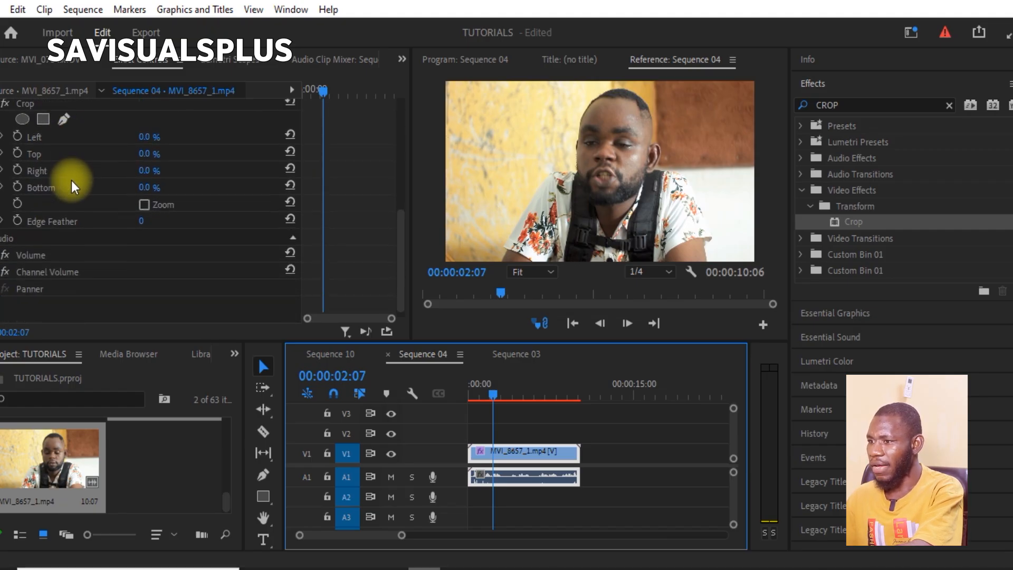
scroll(71, 181, "down", 1)
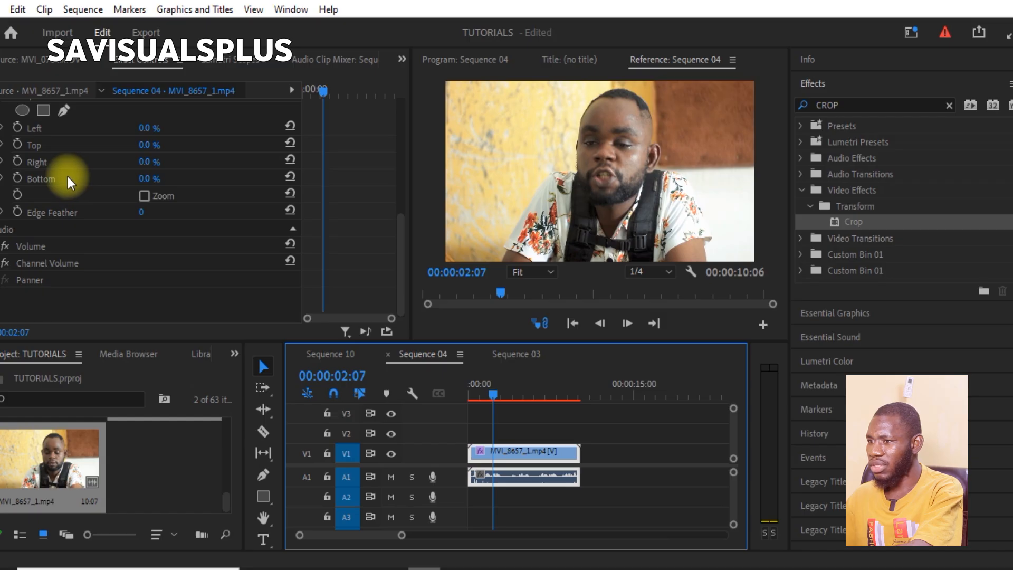
scroll(42, 166, "up", 1)
scroll(57, 259, "down", 1)
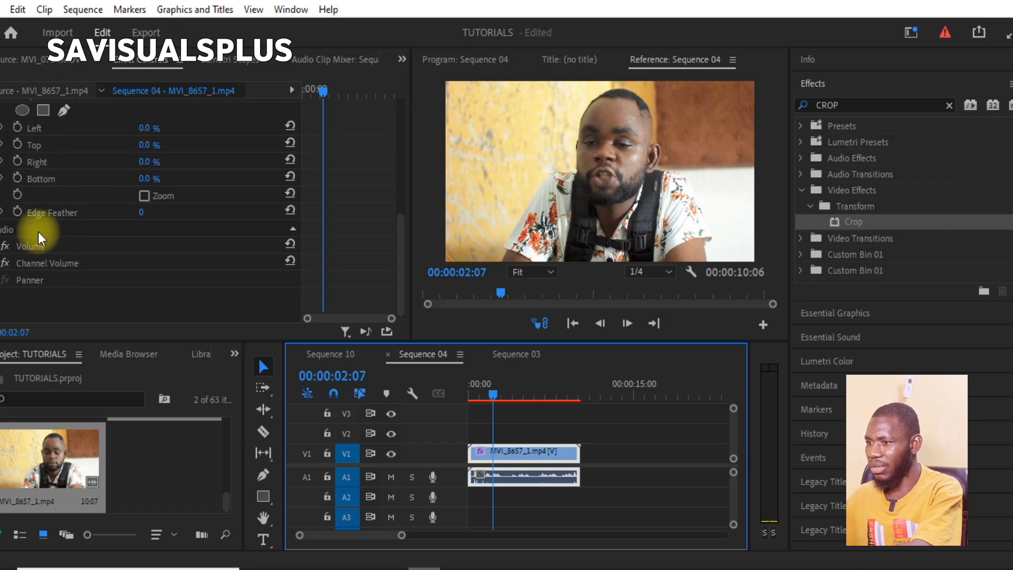
- Adjust the Crop effect's Top value on the MVI_8657_1.mp4 clip
scroll(27, 180, "up", 3)
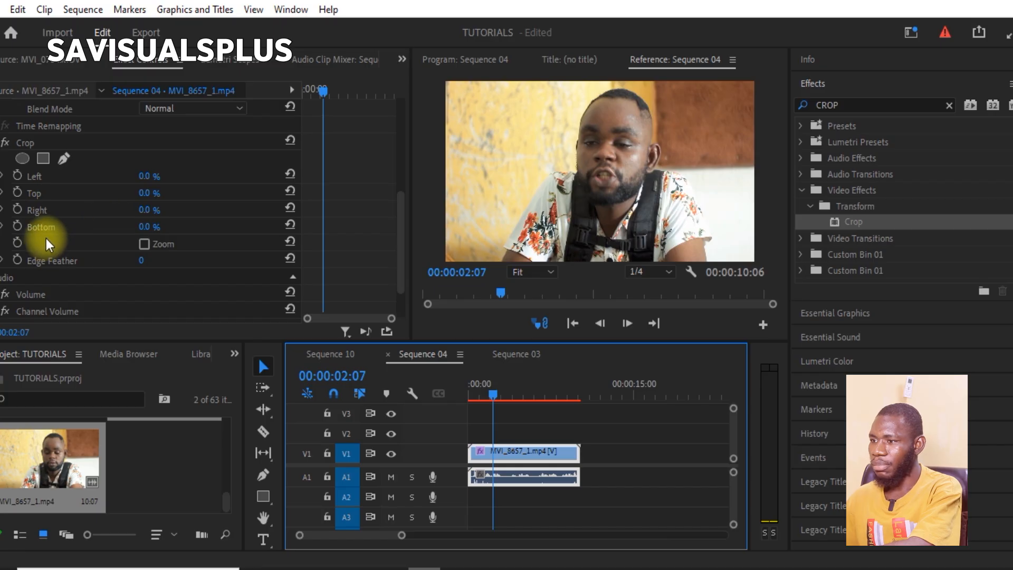
scroll(79, 224, "down", 1)
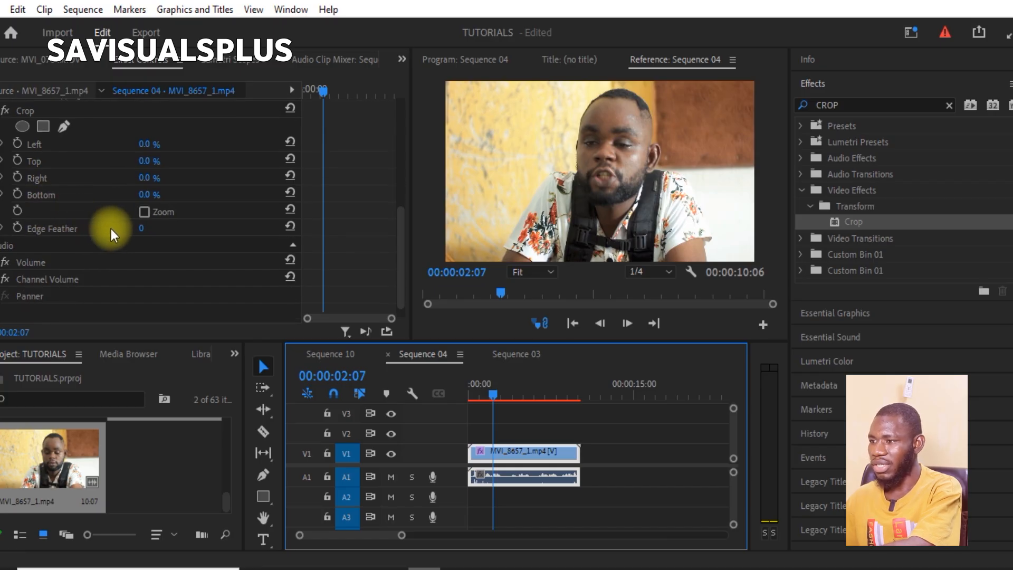
scroll(112, 230, "up", 1)
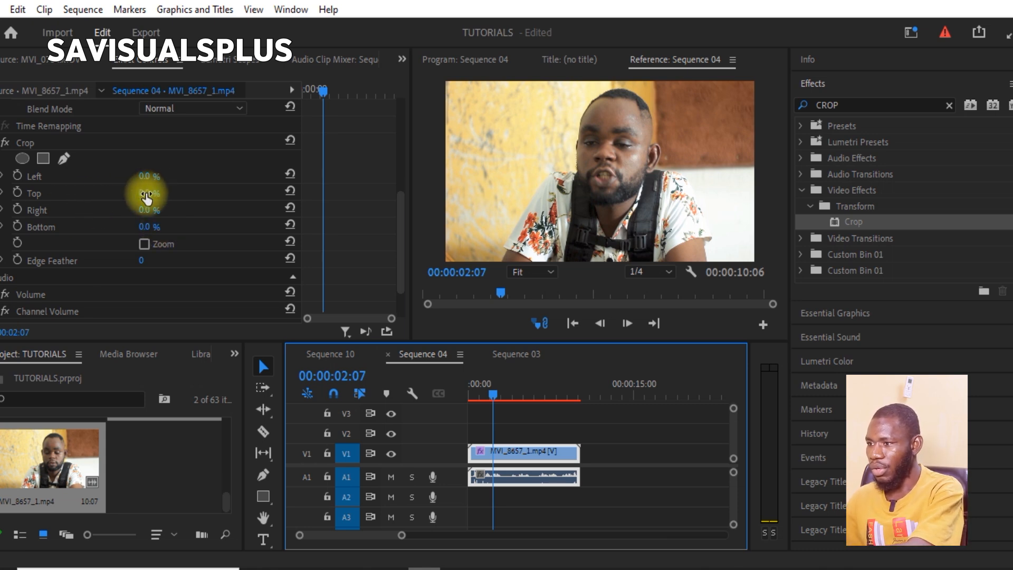
left_click_drag(148, 193, 0, 198)
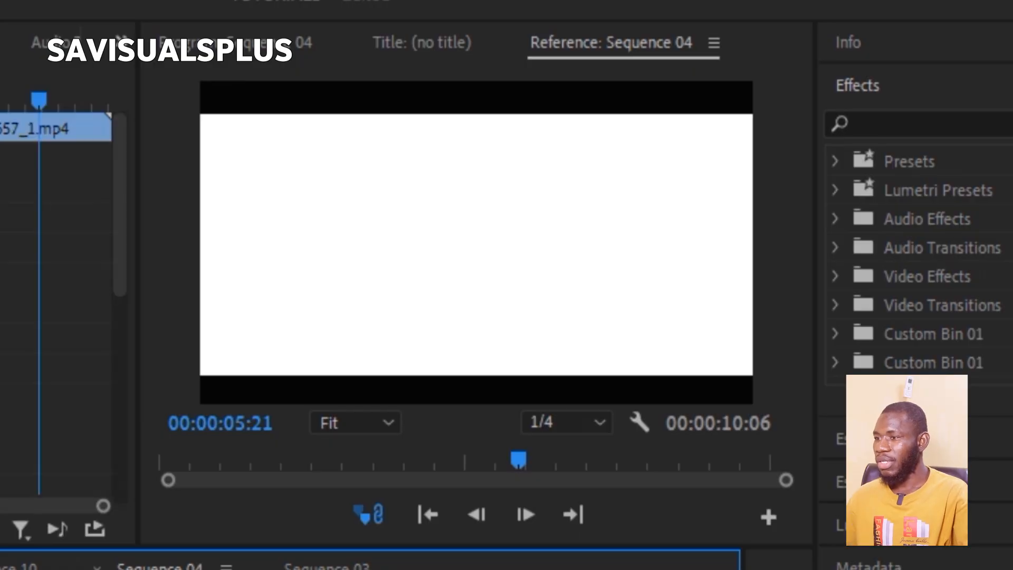
- Try removing the crop bars from the clip at 00:00:05:14, undo it, and play the sequence briefly
left_click(10, 211)
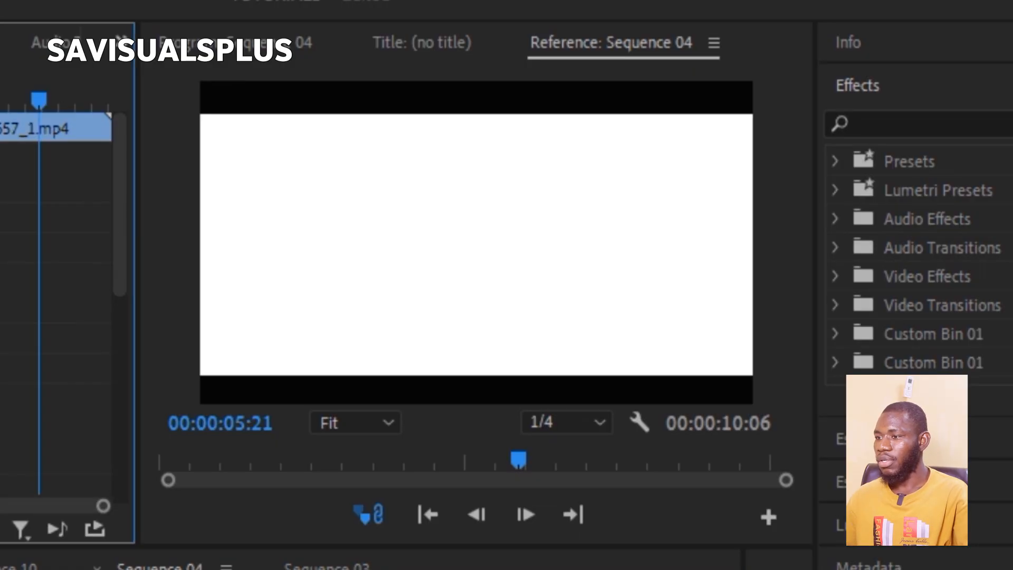
scroll(58, 238, "down", 5)
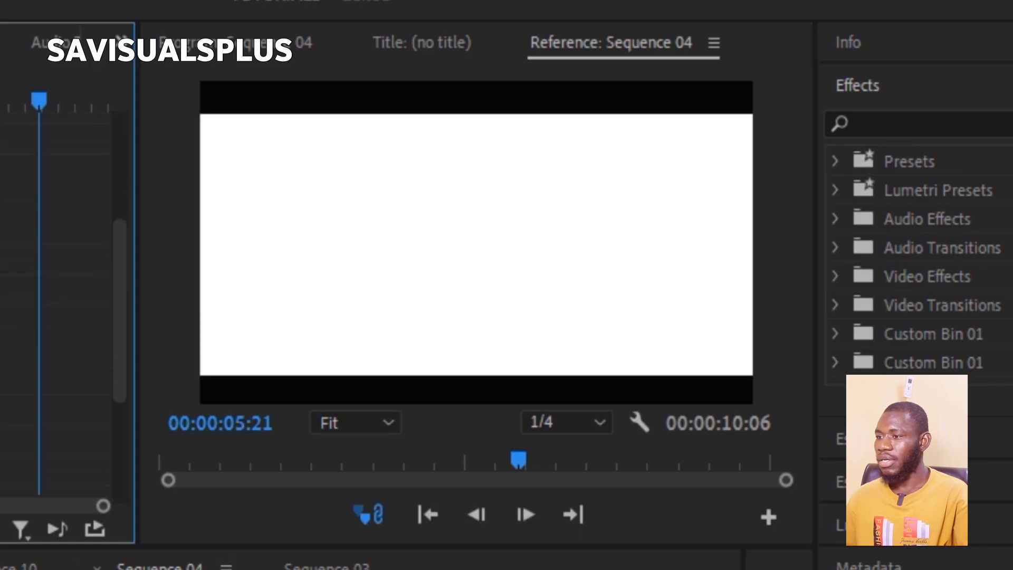
left_click(324, 568)
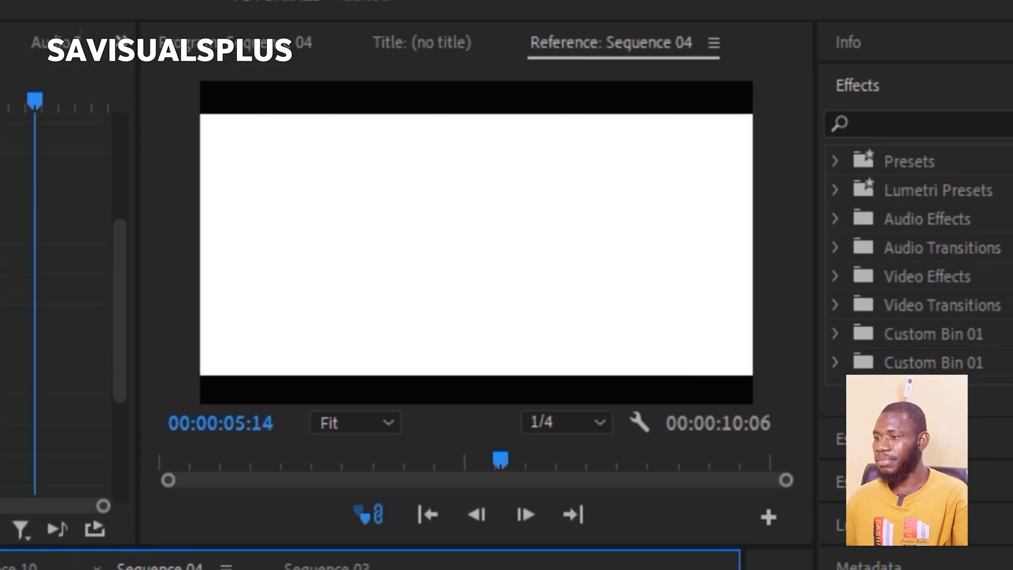
left_click(6, 264)
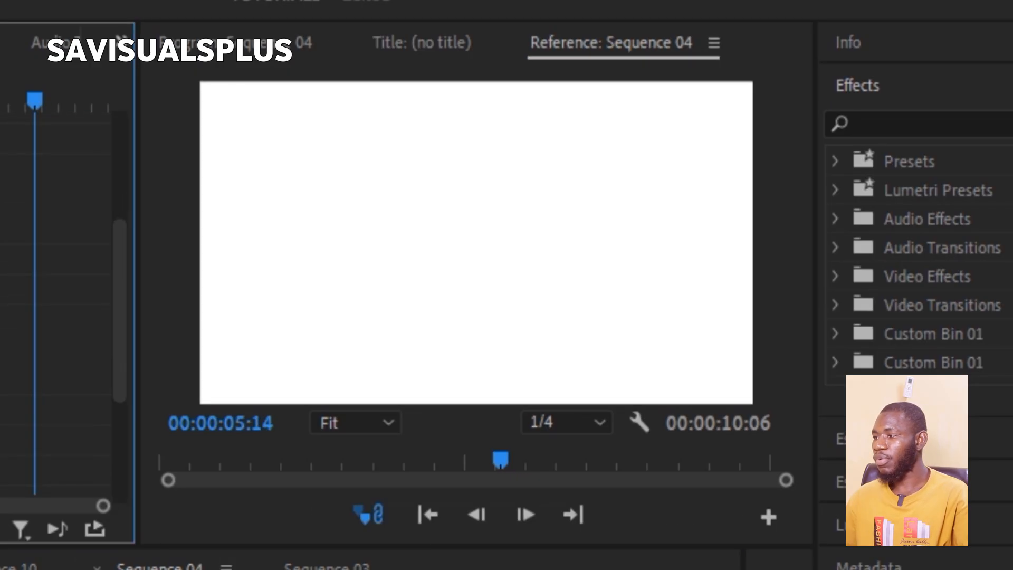
key("ctrl+z")
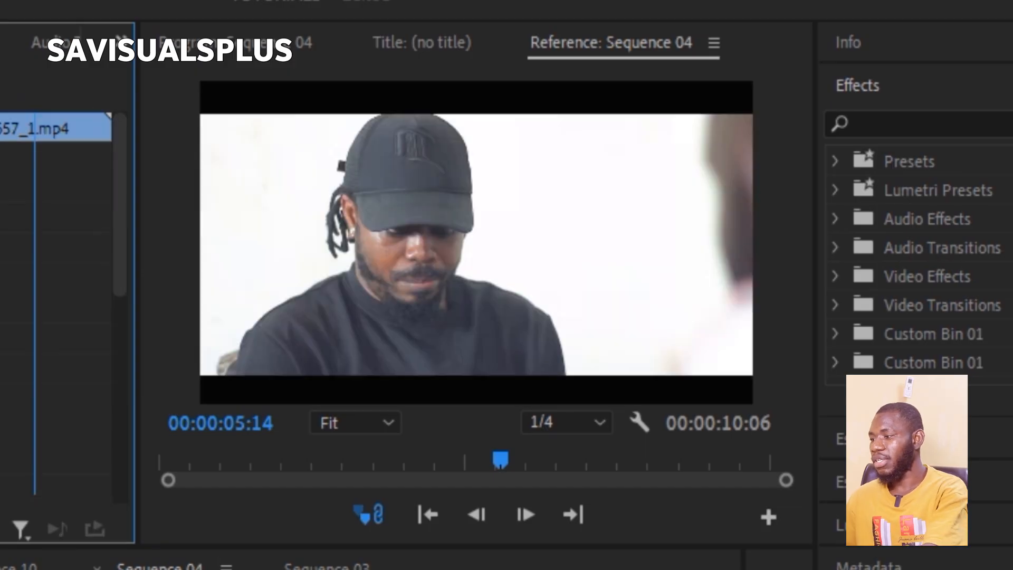
key("space")
key("space")
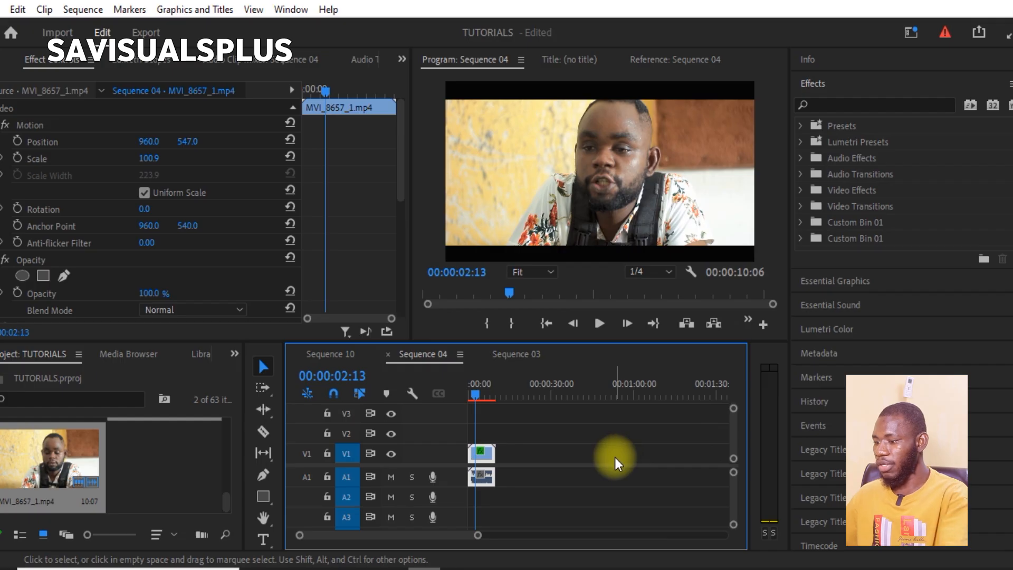
- Delete the cropped MVI_8657_1.mp4 clip from Sequence 04
left_click(523, 472)
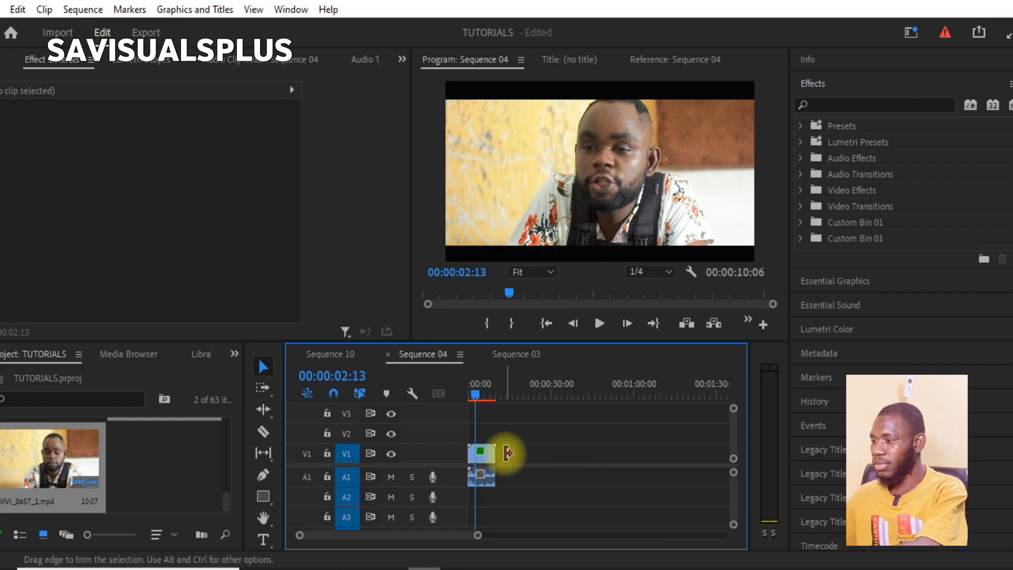
left_click_drag(508, 453, 470, 464)
left_click(479, 459)
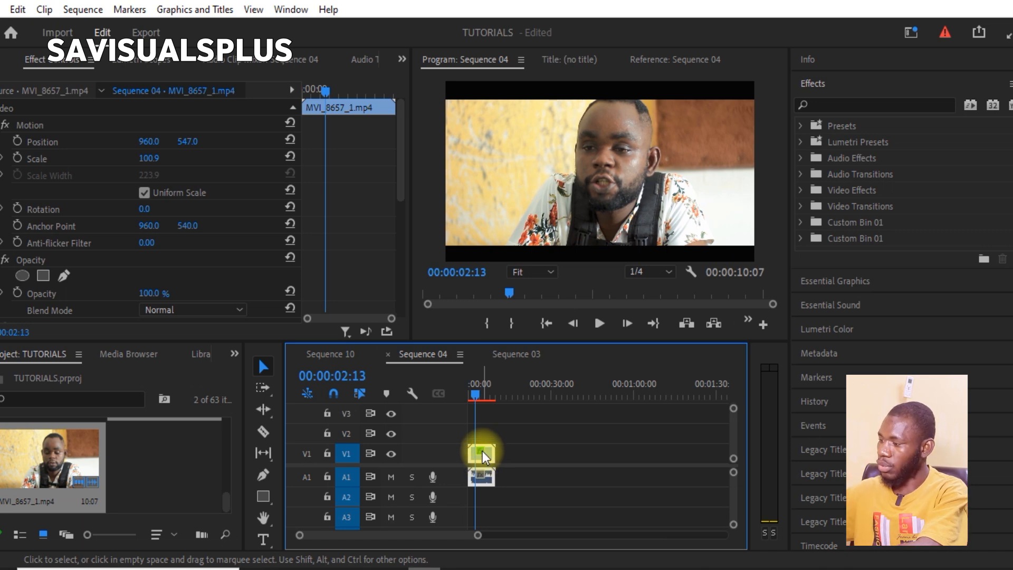
key("Delete")
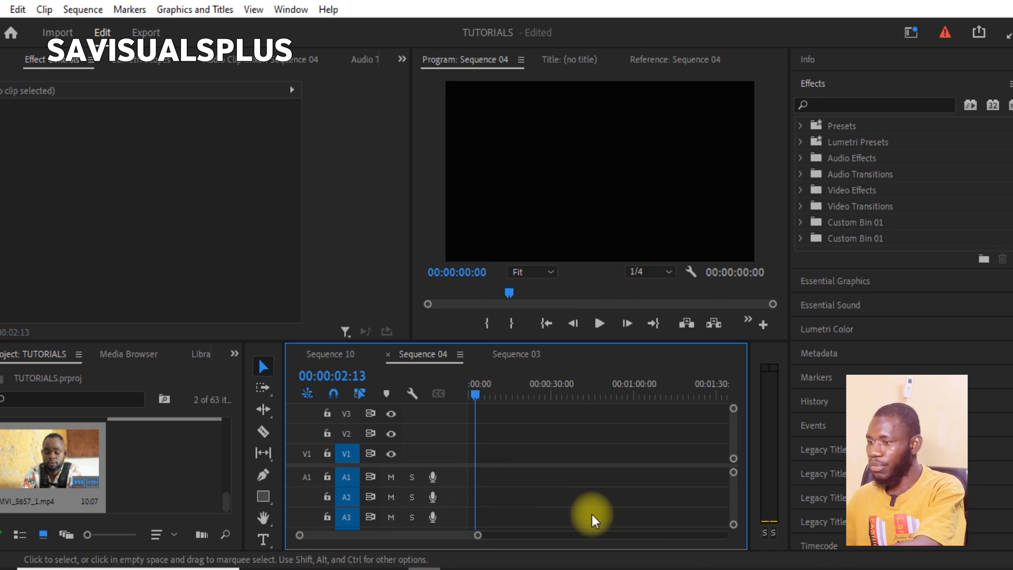
- Add the two selected project clips to Sequence 04 and scale shake nyash.mp4 to about 229
left_click_drag(51, 472, 33, 483)
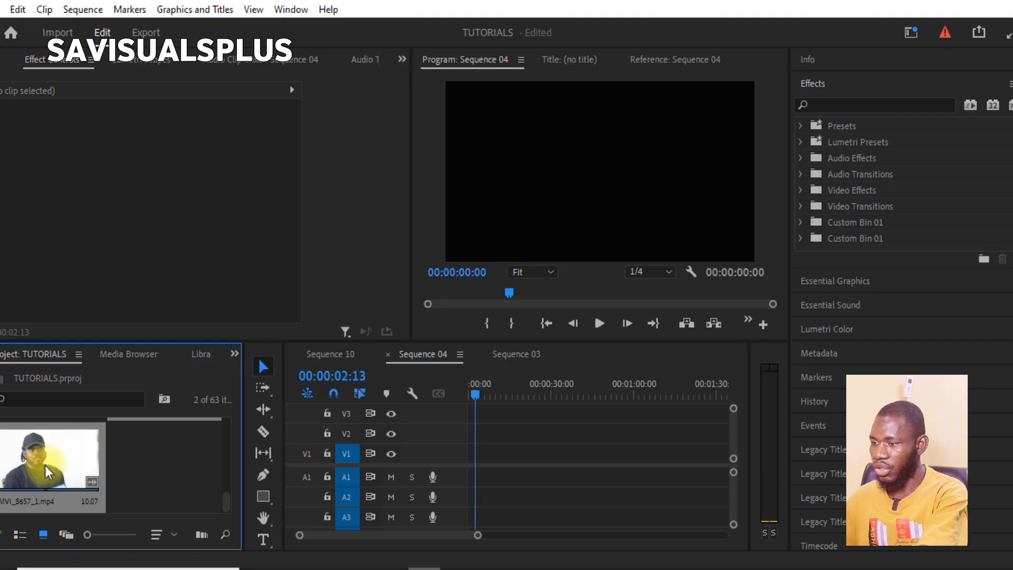
left_click_drag(47, 464, 461, 467)
left_click(521, 457)
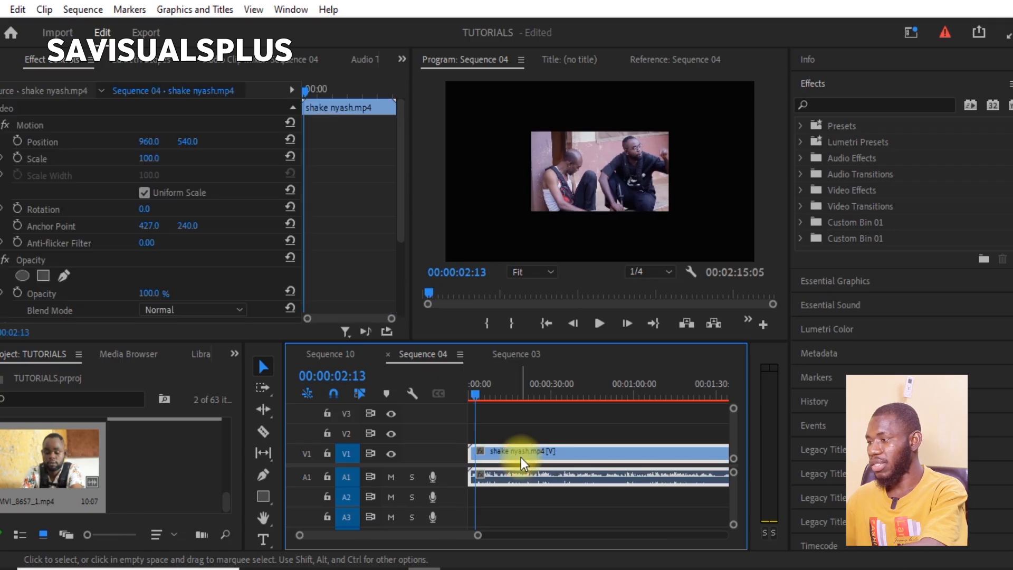
left_click_drag(149, 160, 251, 171)
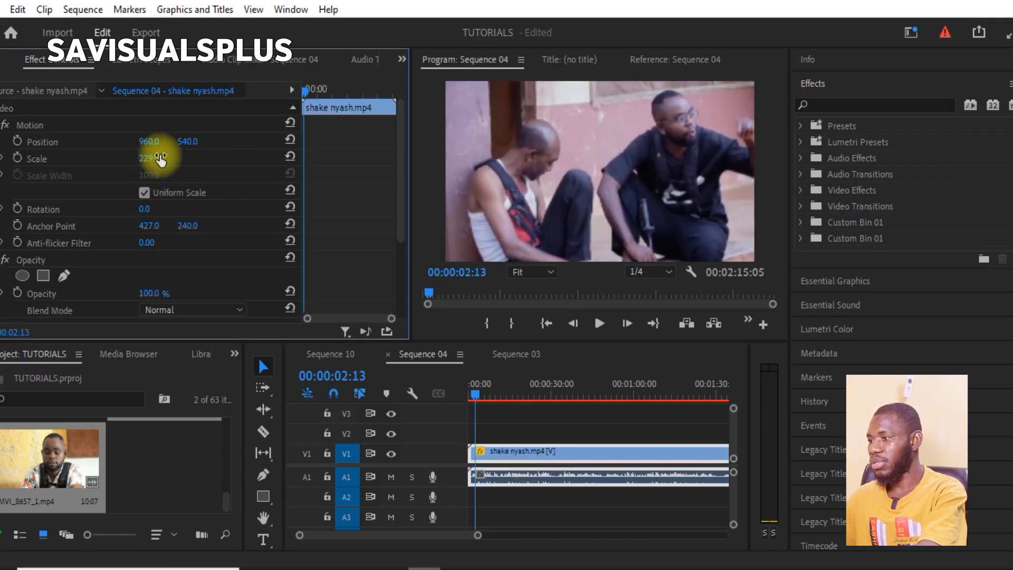
- Delete shake nyash.mp4 from Sequence 04 and close the gap in front of the remaining MVI_8657_1.mp4 clip
left_click(513, 436)
key("minus")
key("minus")
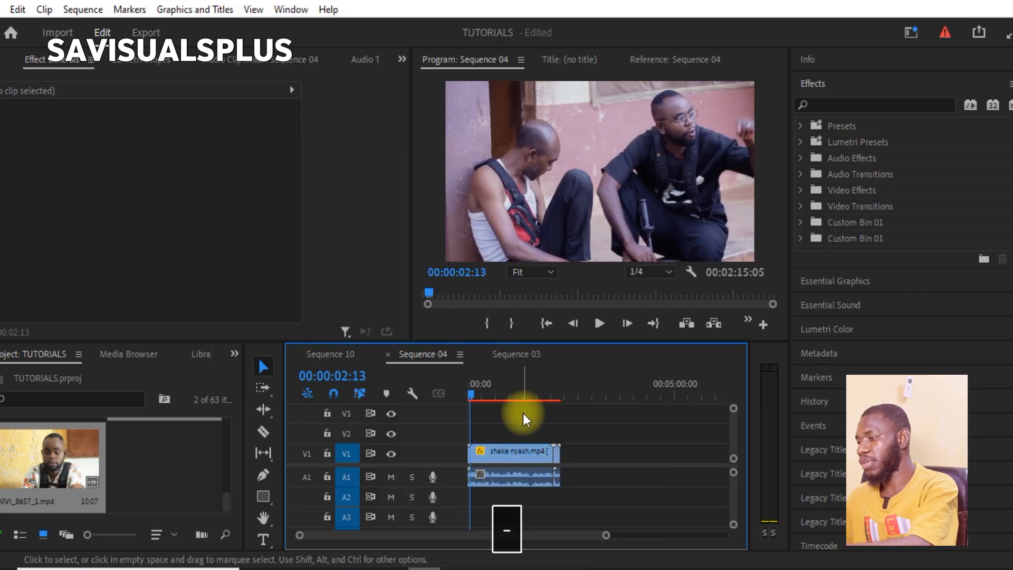
left_click(560, 393)
left_click(525, 454)
key("BackSpace")
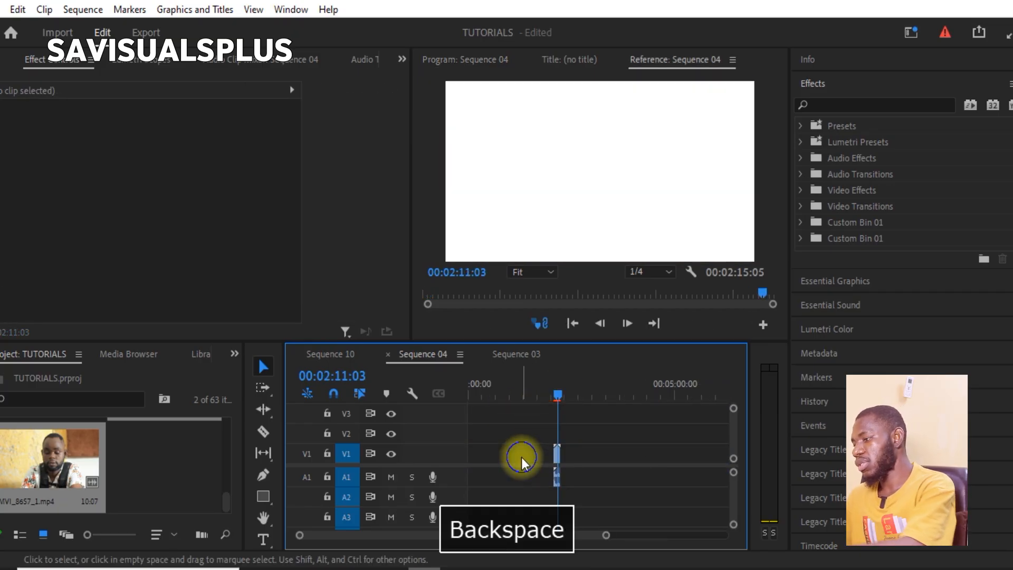
right_click(528, 460)
left_click(570, 468)
- Play the opening of Sequence 04 and stop at 00:00:02:07
key("space")
key("equal")
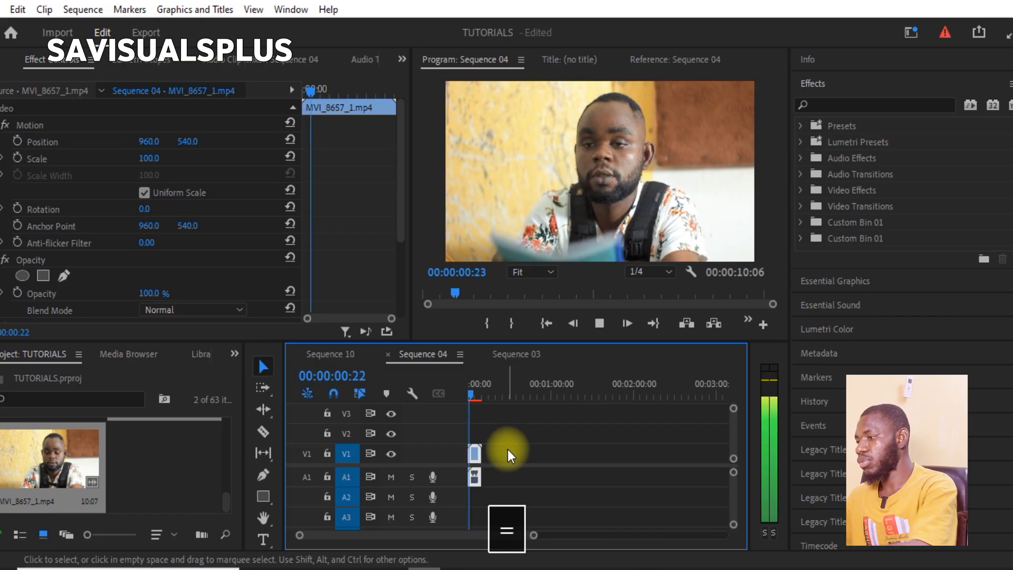
key("space")
key("space")
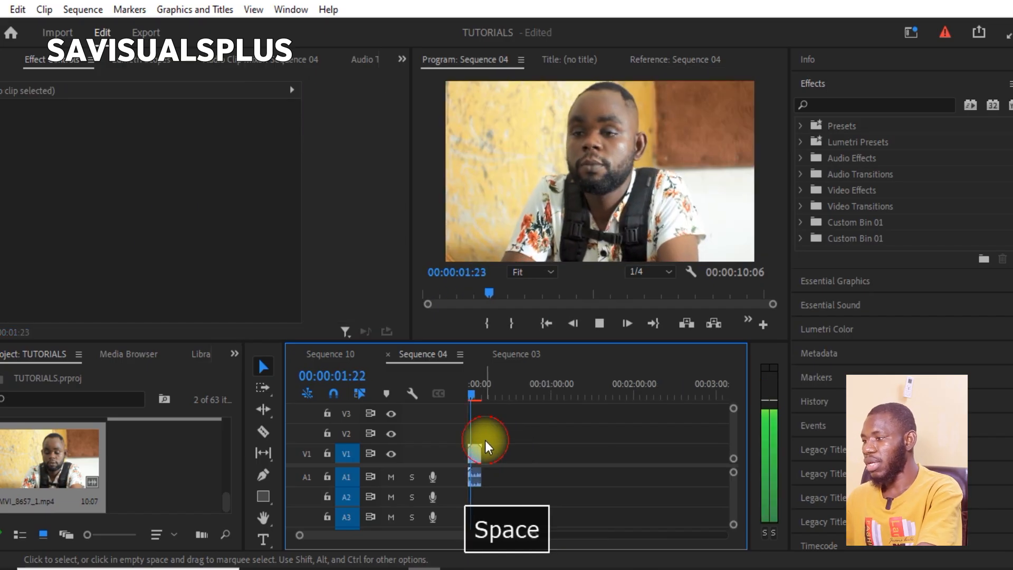
key("space")
- Switch the reference monitor's display from Alpha to Composite Video
left_click(687, 270)
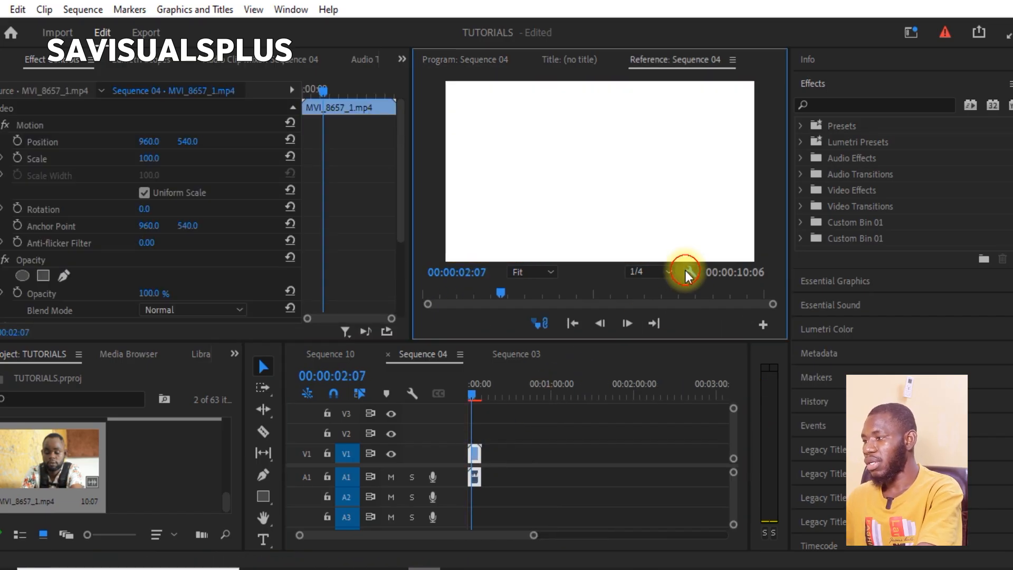
left_click(704, 316)
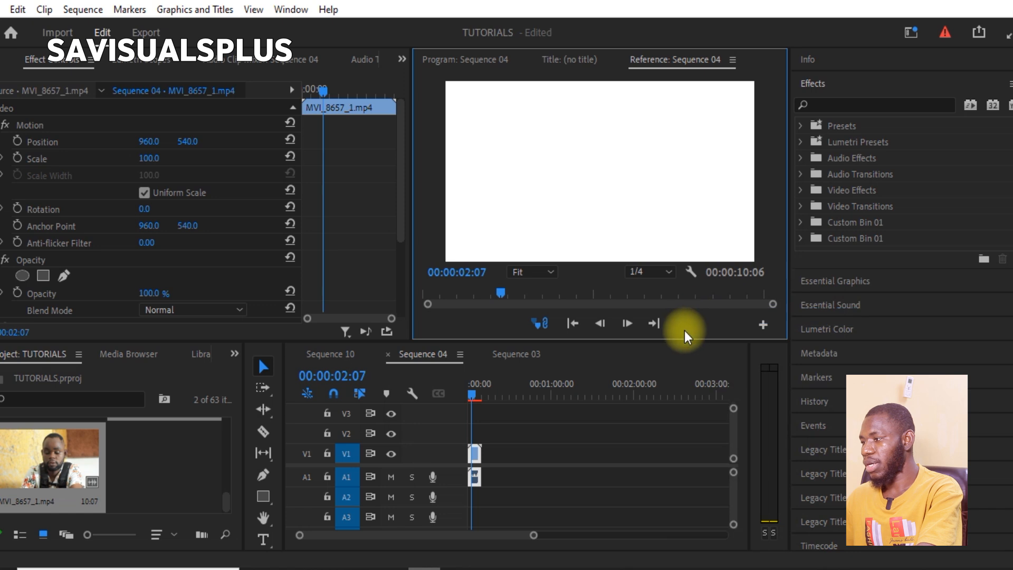
left_click(690, 272)
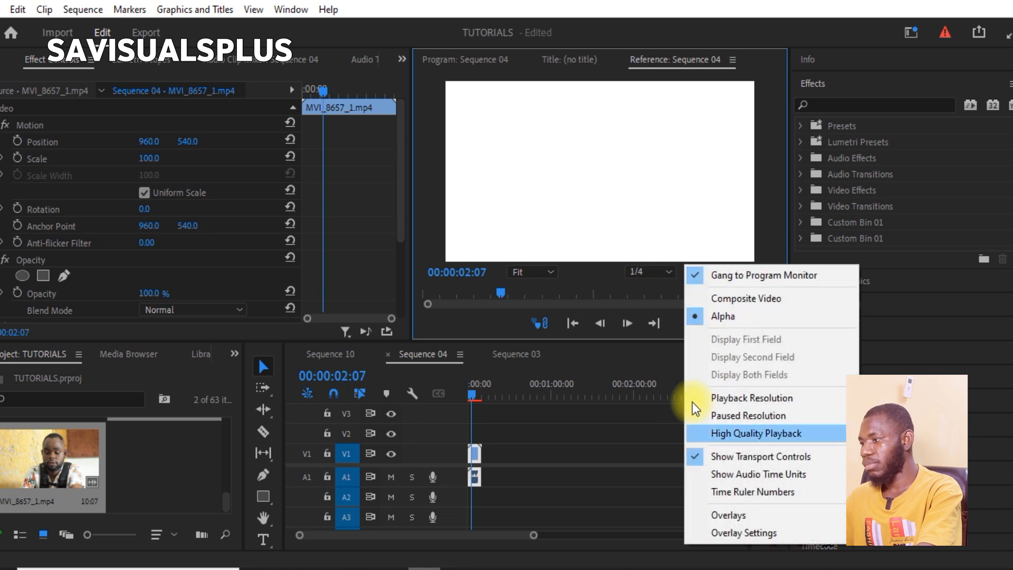
left_click(726, 315)
left_click(687, 273)
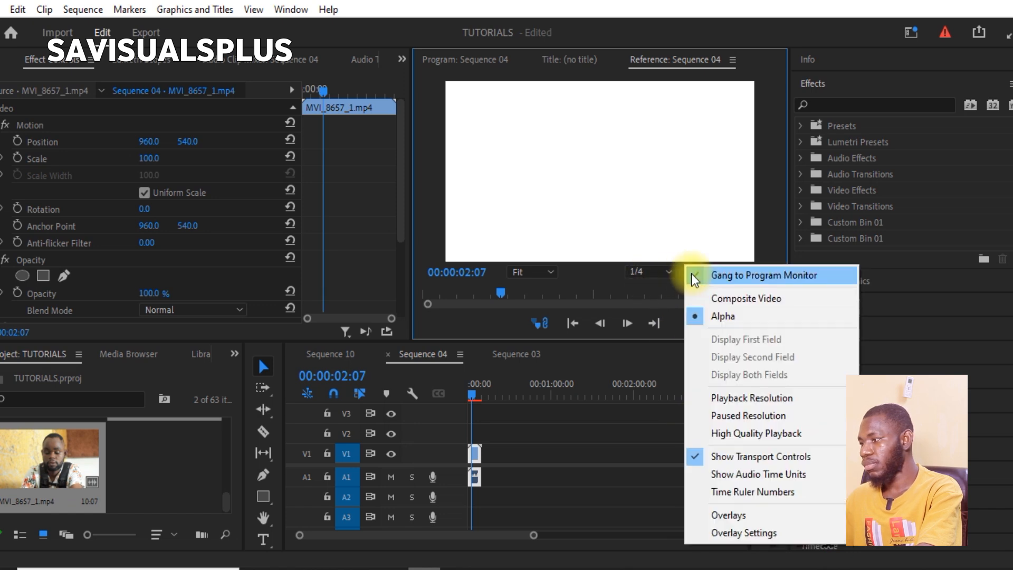
left_click(722, 293)
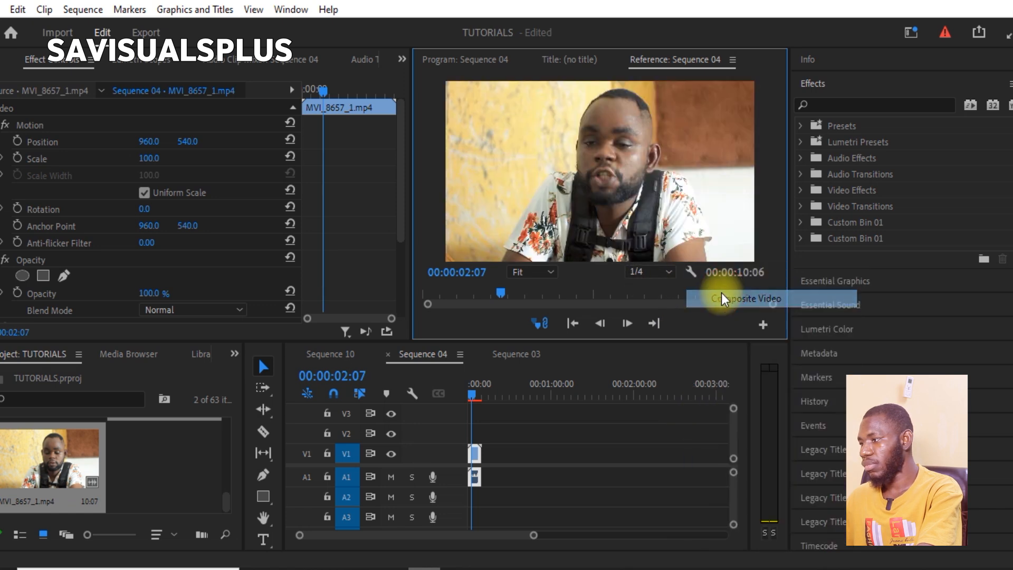
- Find the Crop video effect and apply it to the MVI_8657_1.mp4 clip on track V1 of Sequence 04
left_click(528, 413)
key("equal")
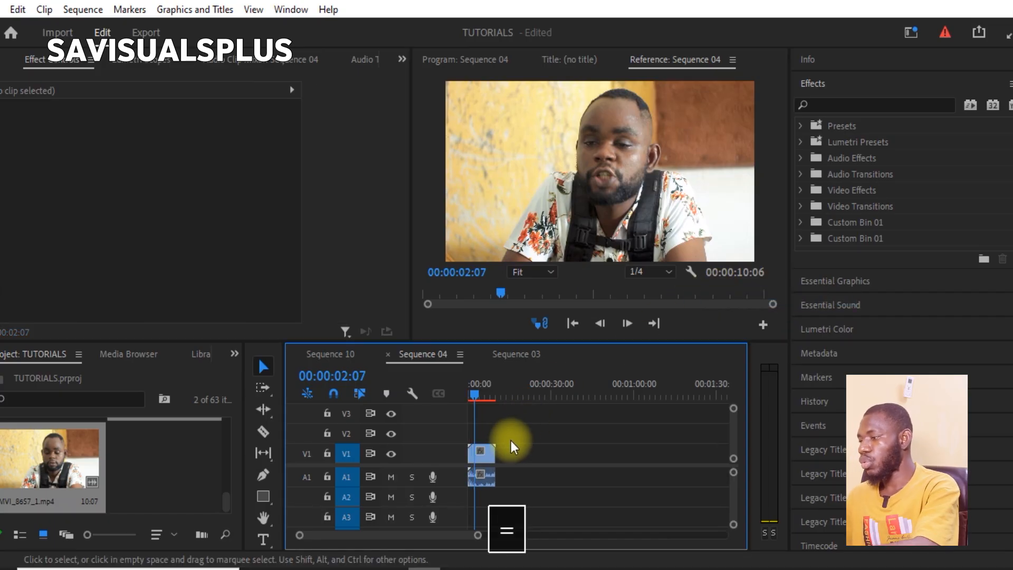
left_click(485, 462)
key("equal")
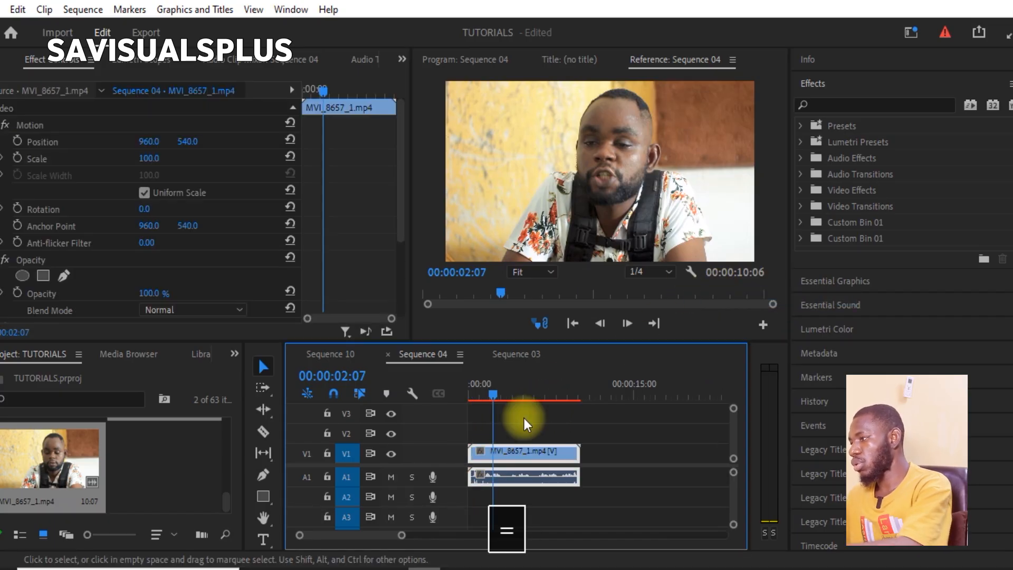
left_click(885, 104)
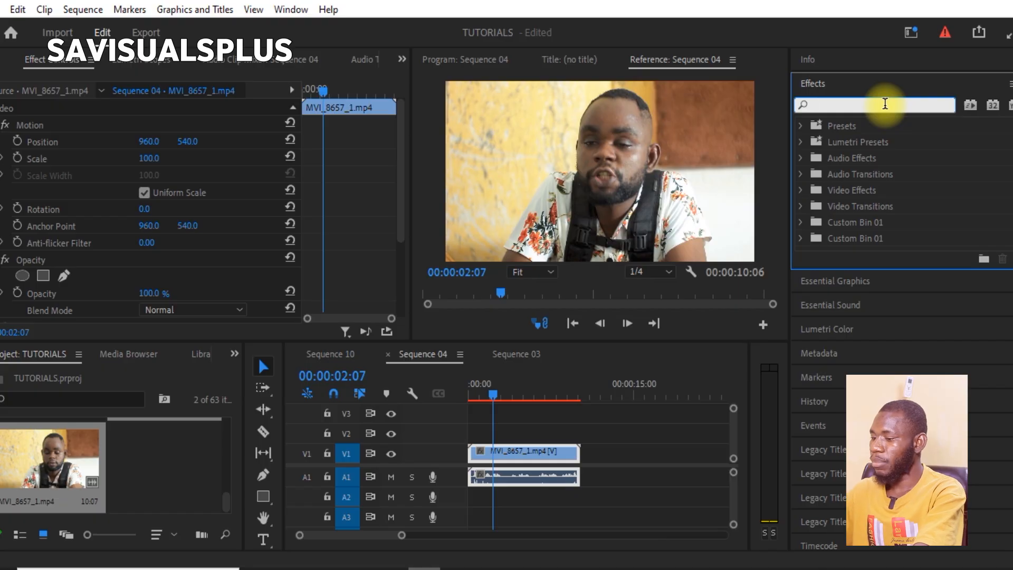
left_click(858, 76)
left_click(857, 88)
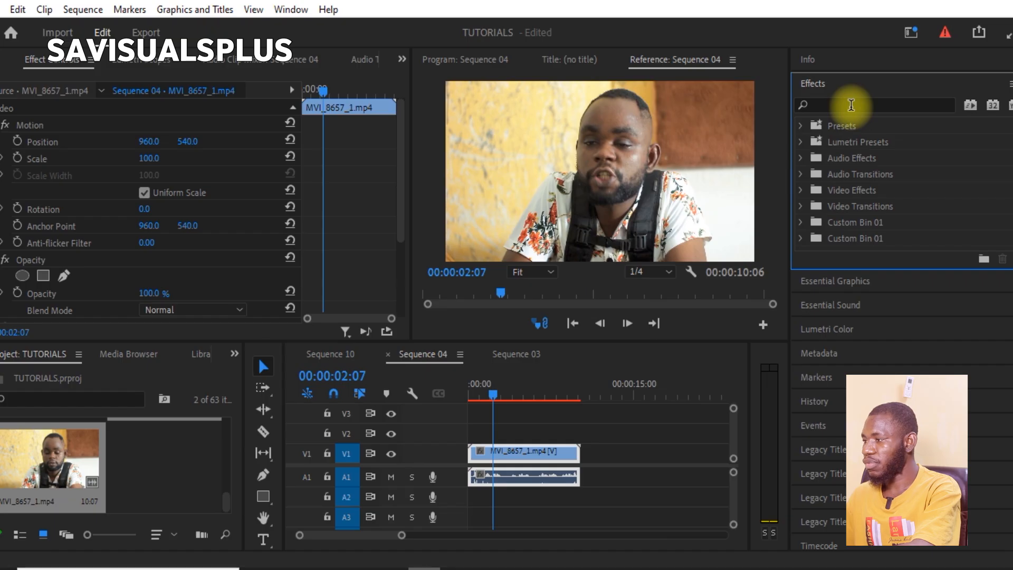
left_click(851, 105)
type("c")
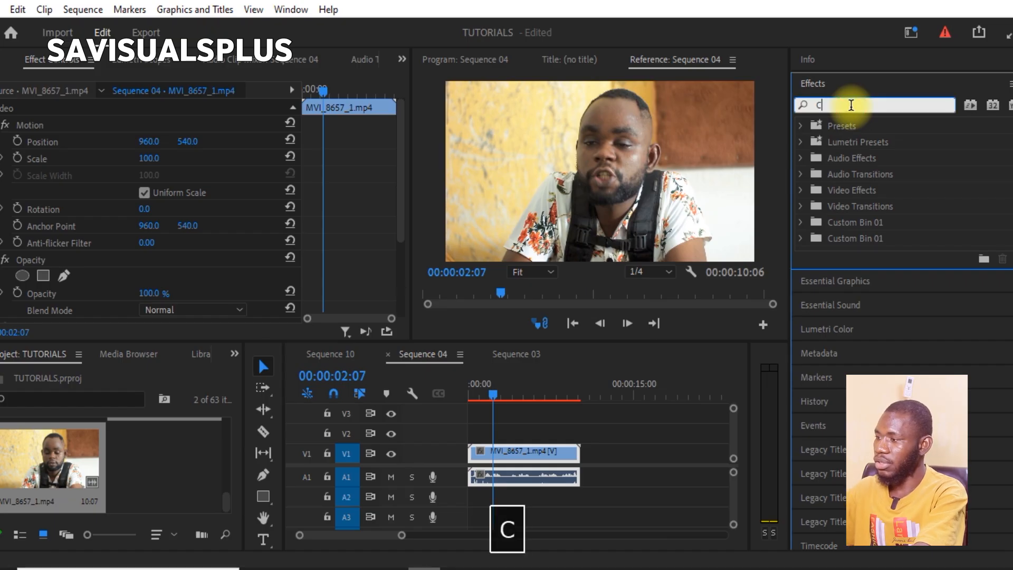
type("rop")
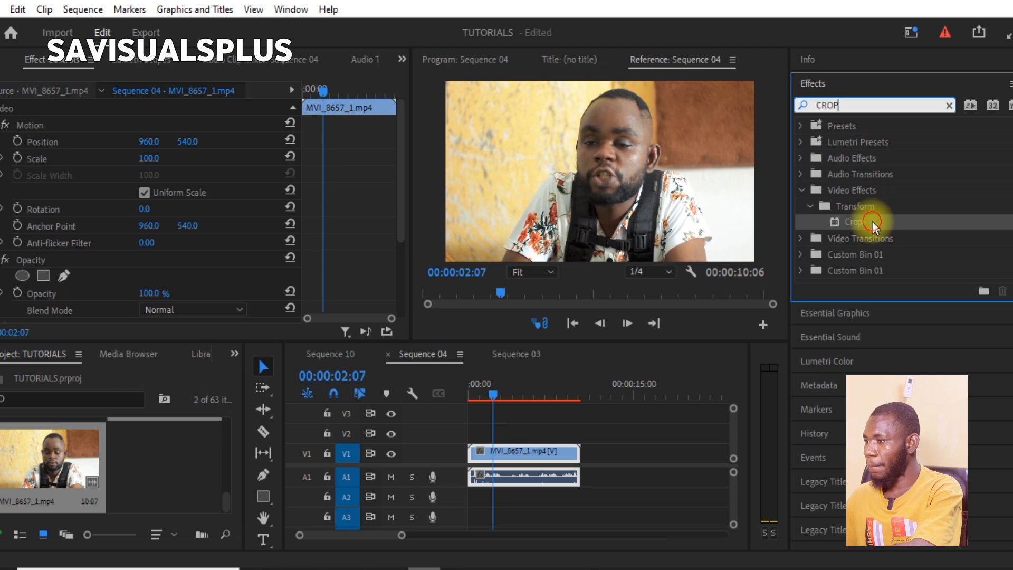
left_click_drag(873, 221, 513, 452)
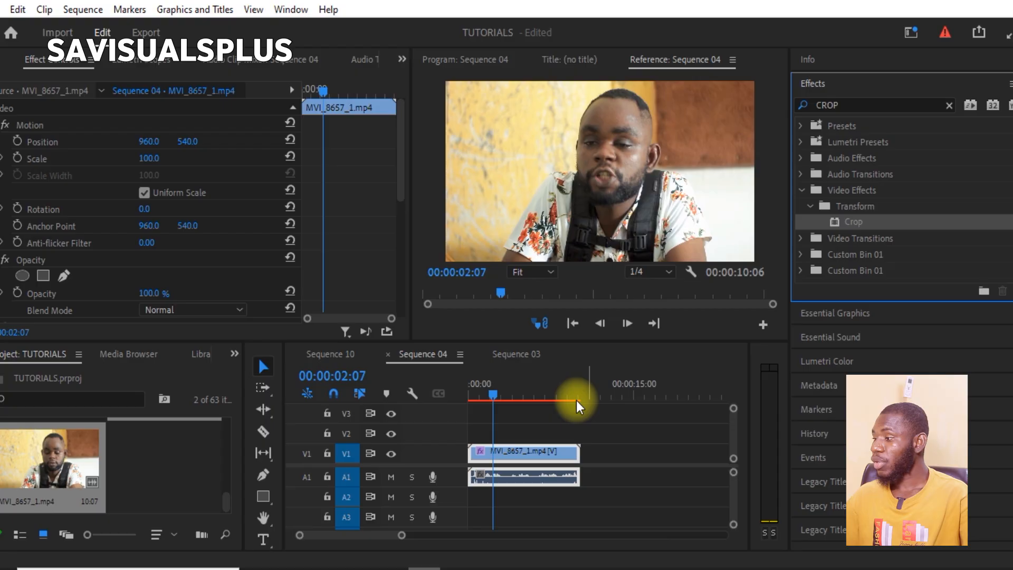
- Reselect the MVI_8657_1.mp4 clip on V1 and display its effect controls
left_click(514, 440)
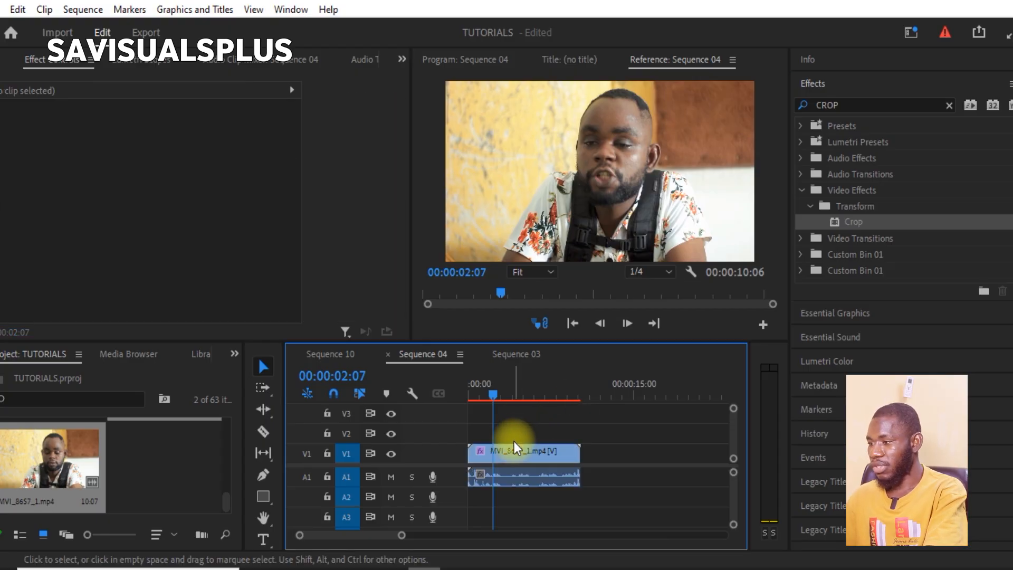
left_click(525, 454)
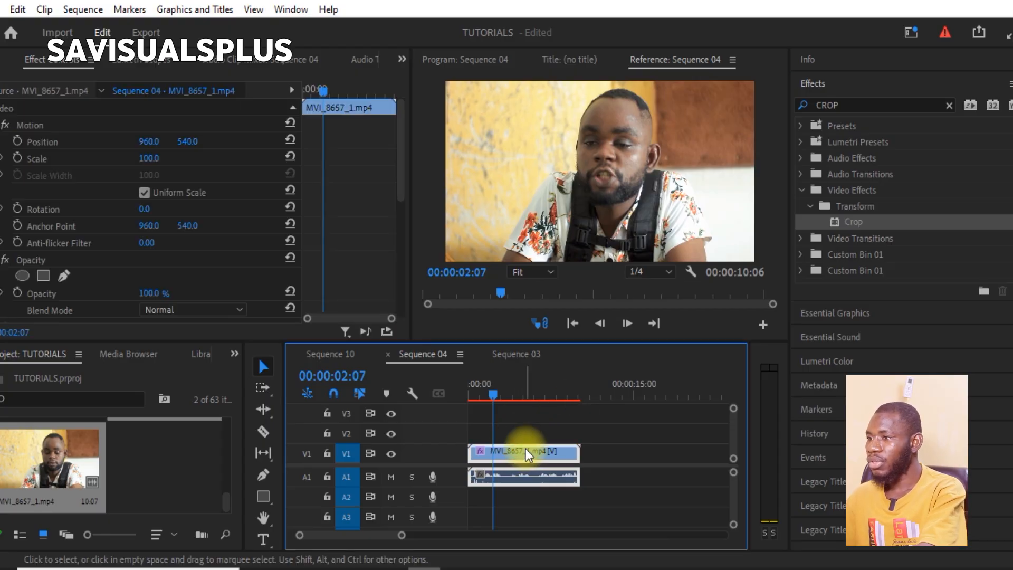
left_click(7, 58)
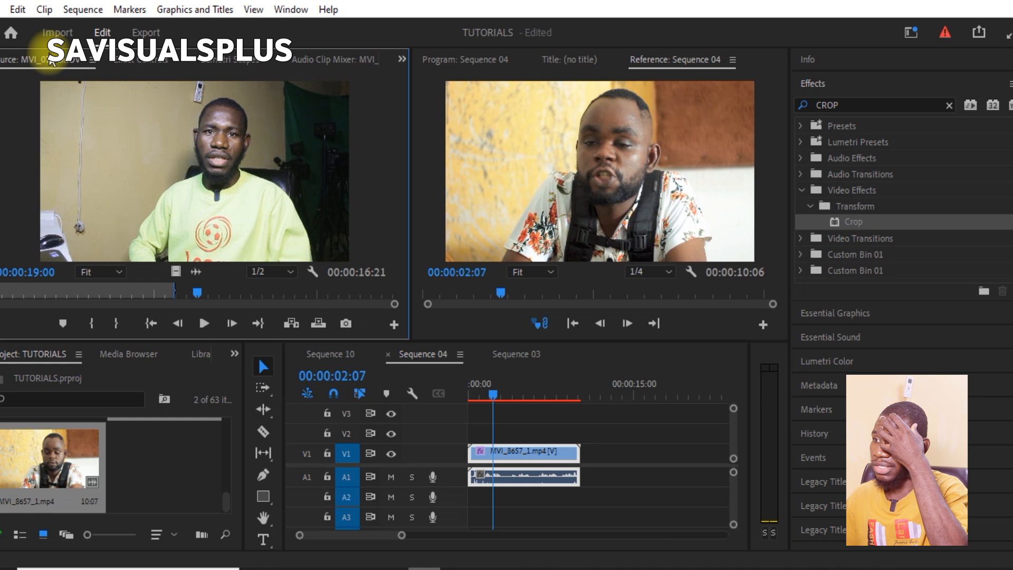
left_click(140, 59)
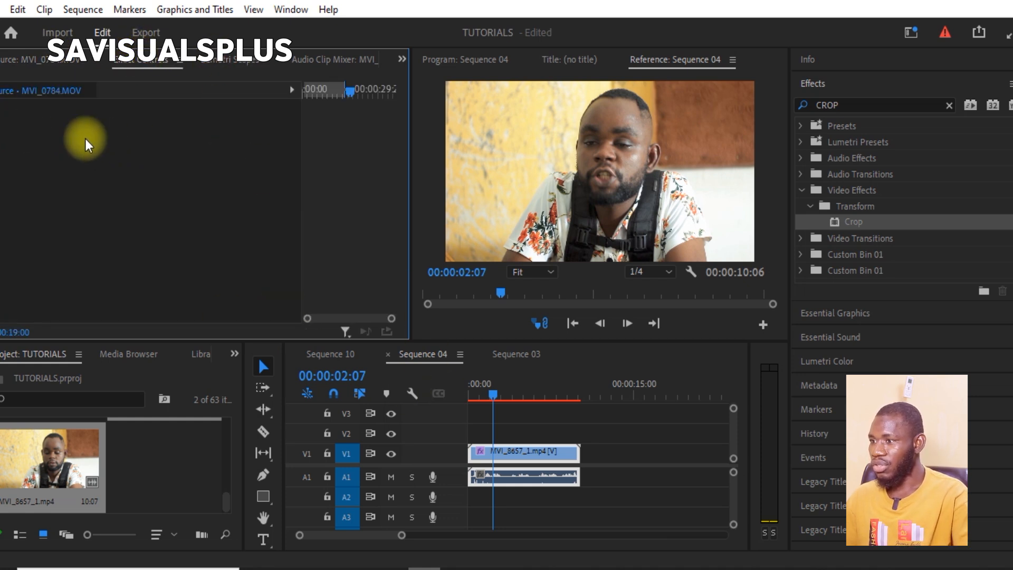
left_click(501, 453)
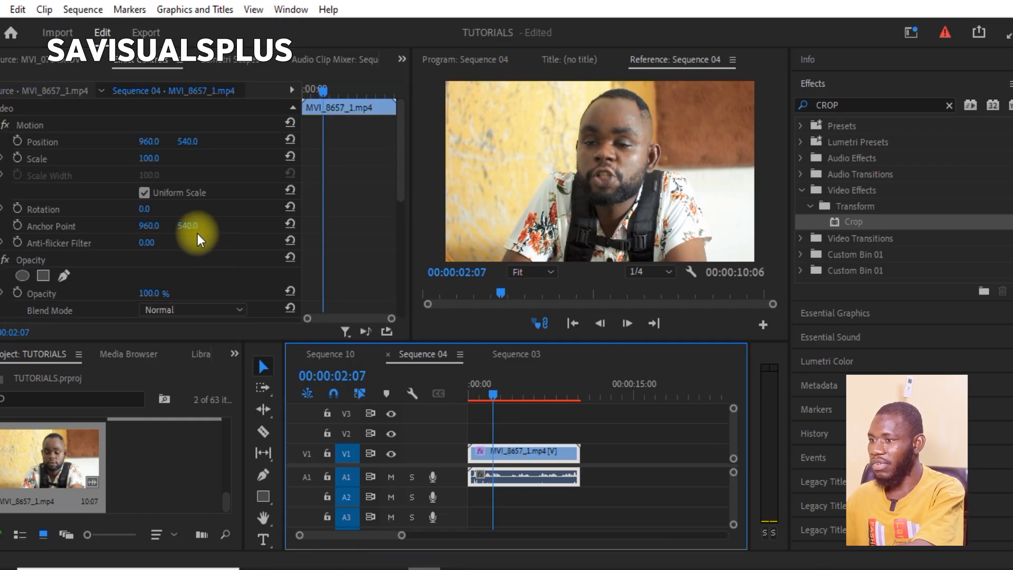
- Look through the clip's effect settings and examine the Crop parameters: Left, Top, Right, Bottom, Zoom and Edge Feather
scroll(144, 198, "down", 5)
scroll(142, 191, "up", 5)
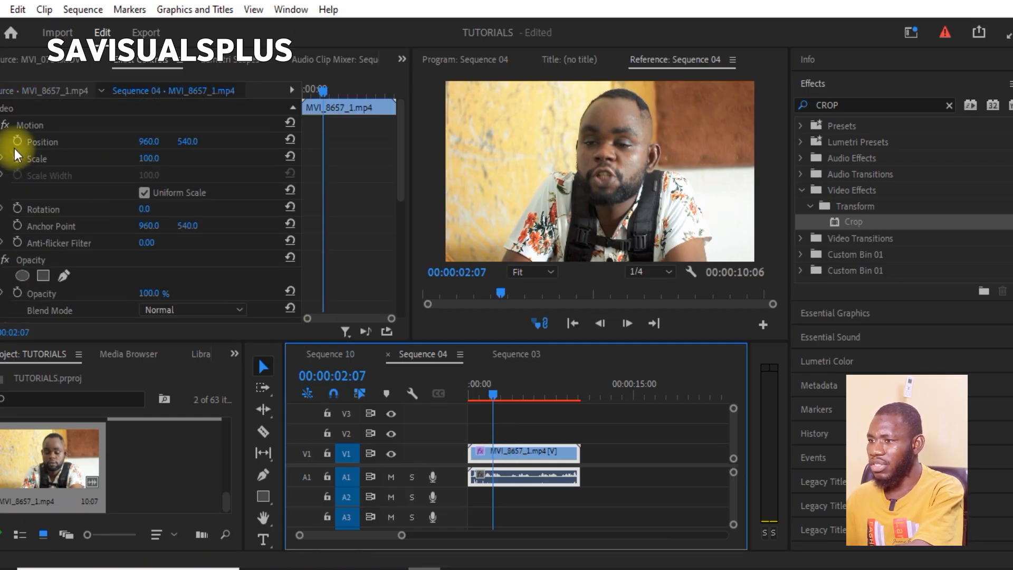
scroll(37, 163, "down", 4)
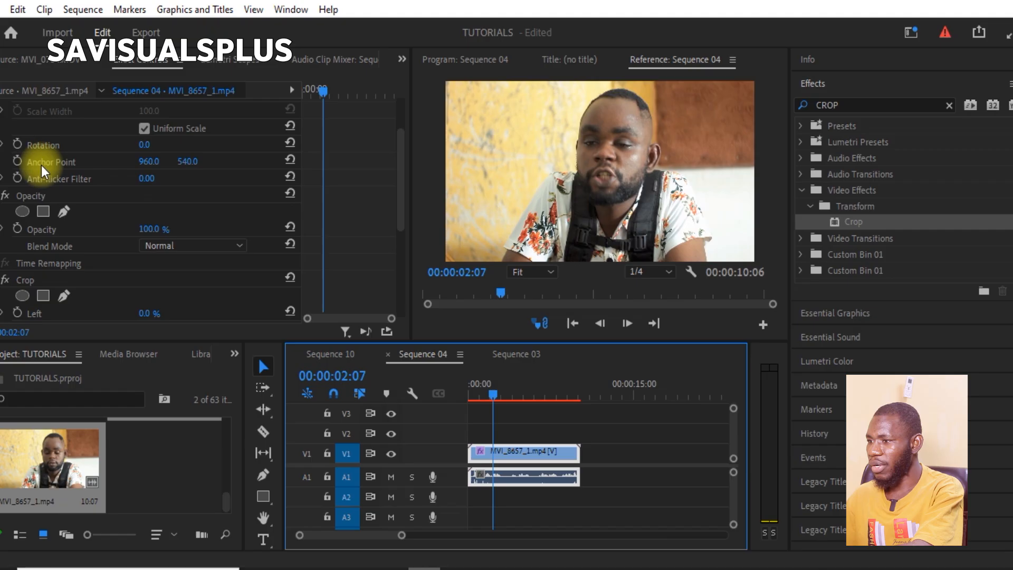
scroll(42, 167, "down", 3)
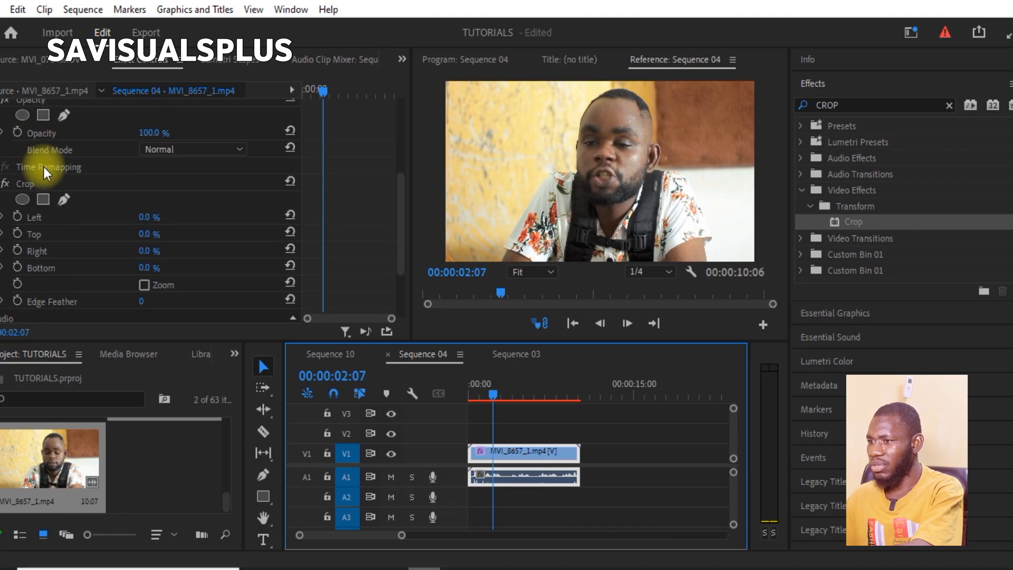
scroll(67, 170, "down", 4)
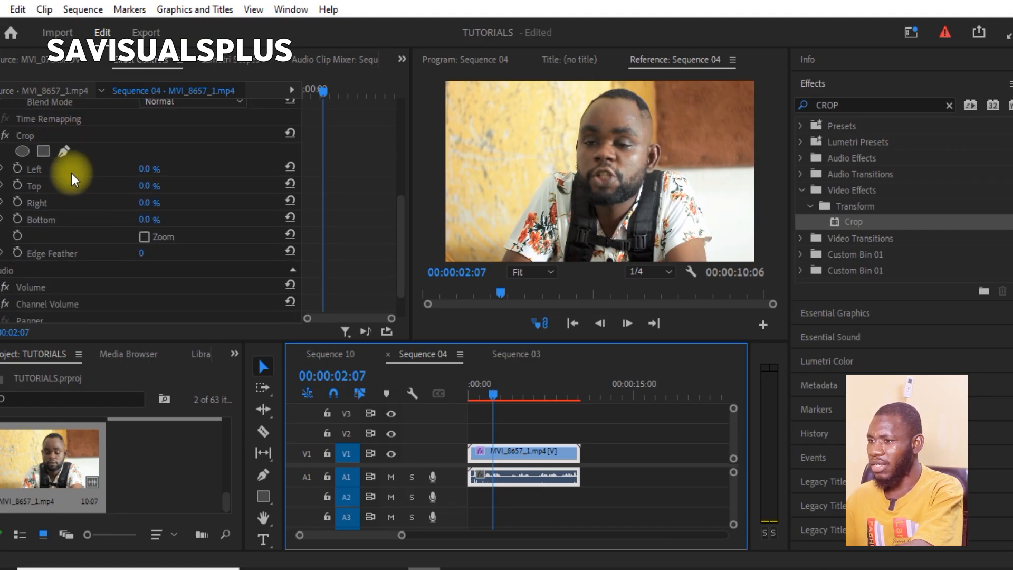
scroll(71, 181, "down", 1)
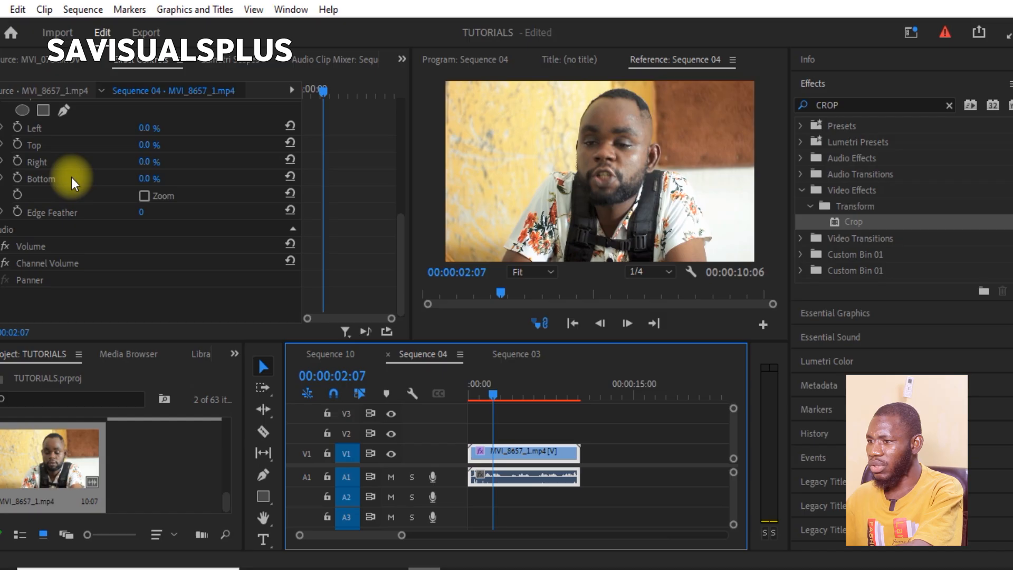
scroll(36, 164, "up", 2)
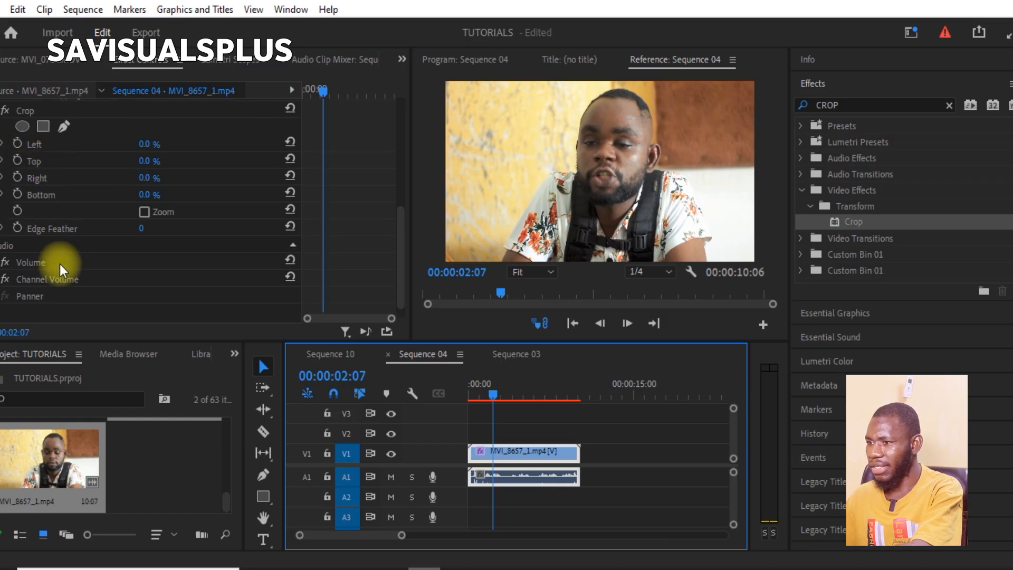
scroll(59, 264, "down", 2)
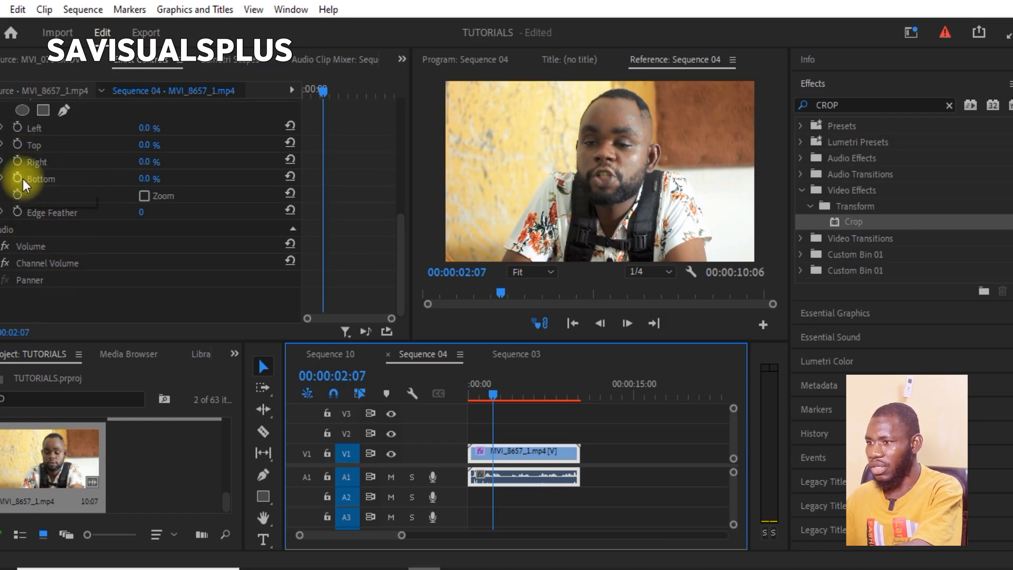
scroll(27, 178, "up", 5)
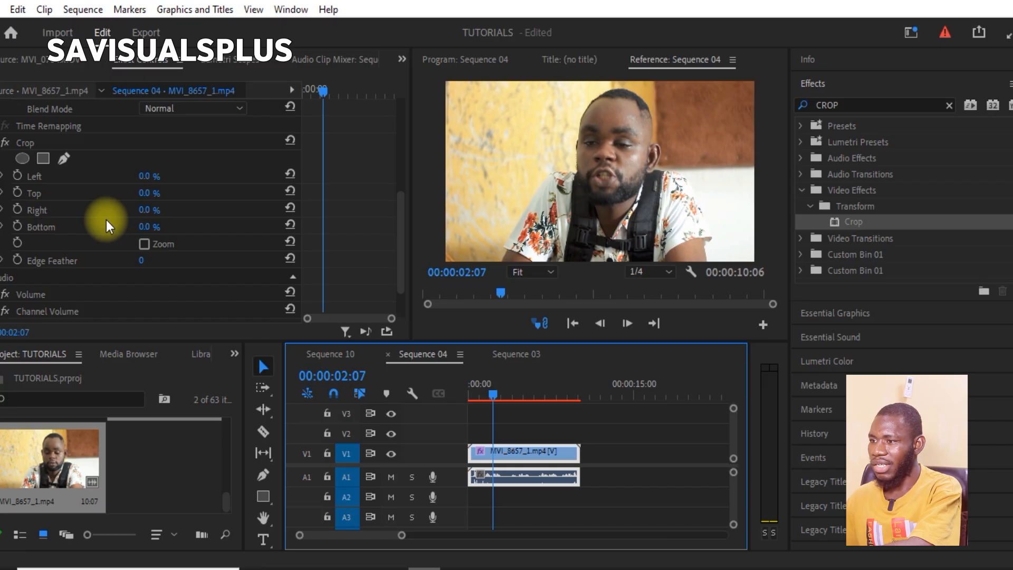
scroll(79, 224, "down", 1)
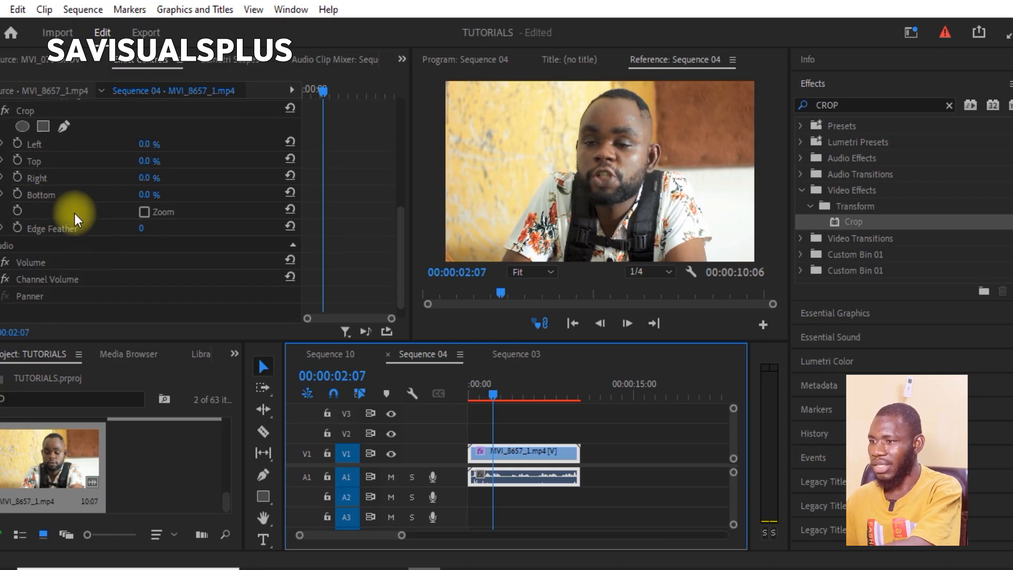
scroll(112, 229, "up", 1)
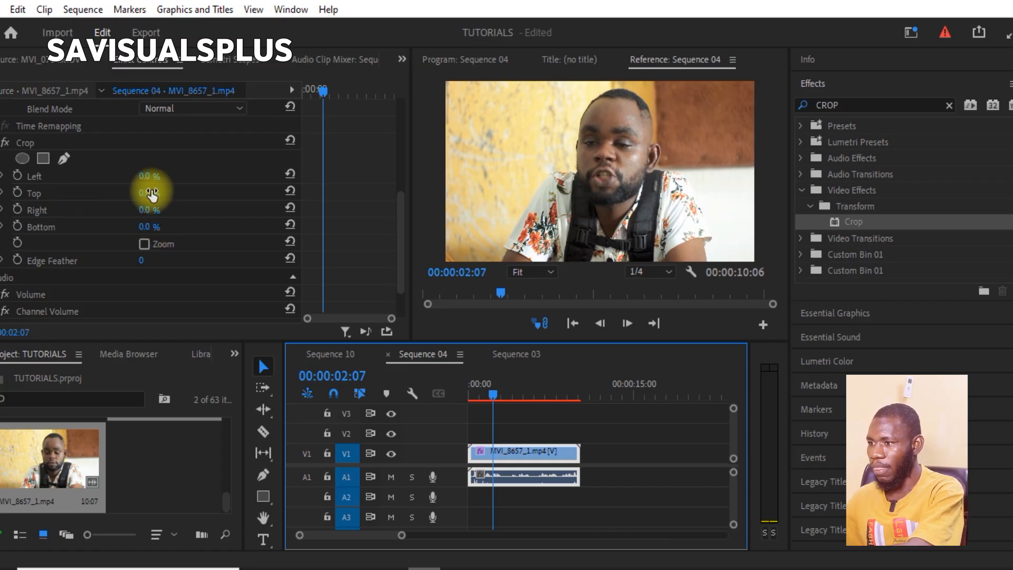
- Try raising the Crop effect's Top value to 95% and bring it back to 0%
left_click_drag(148, 194, 0, 197)
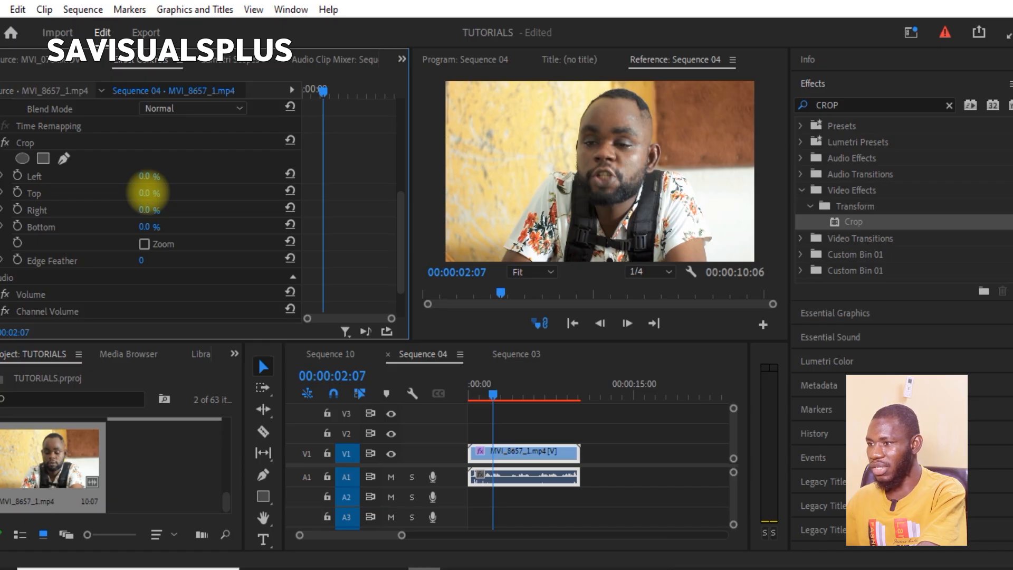
left_click_drag(147, 193, 231, 194)
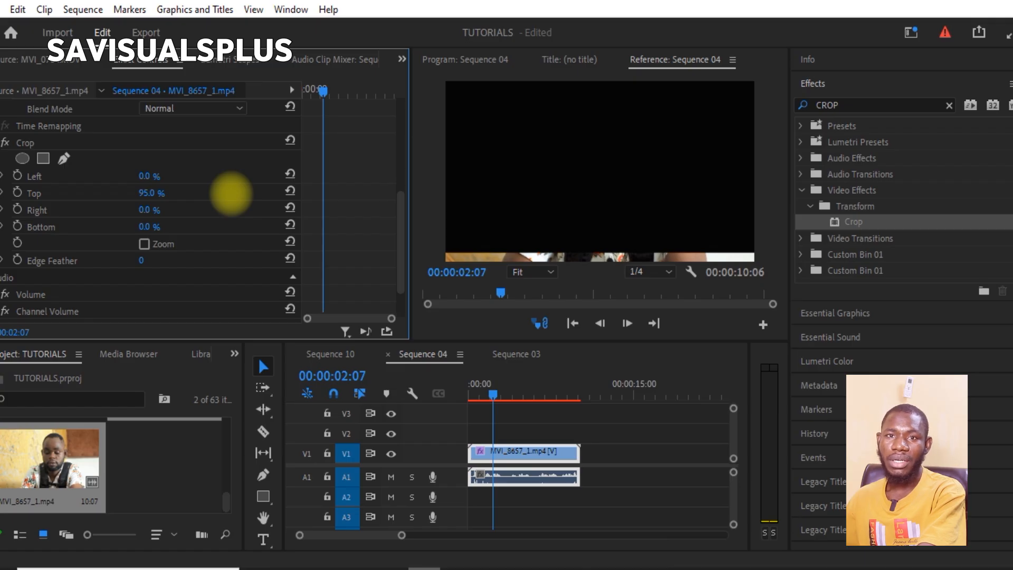
left_click_drag(231, 194, 148, 195)
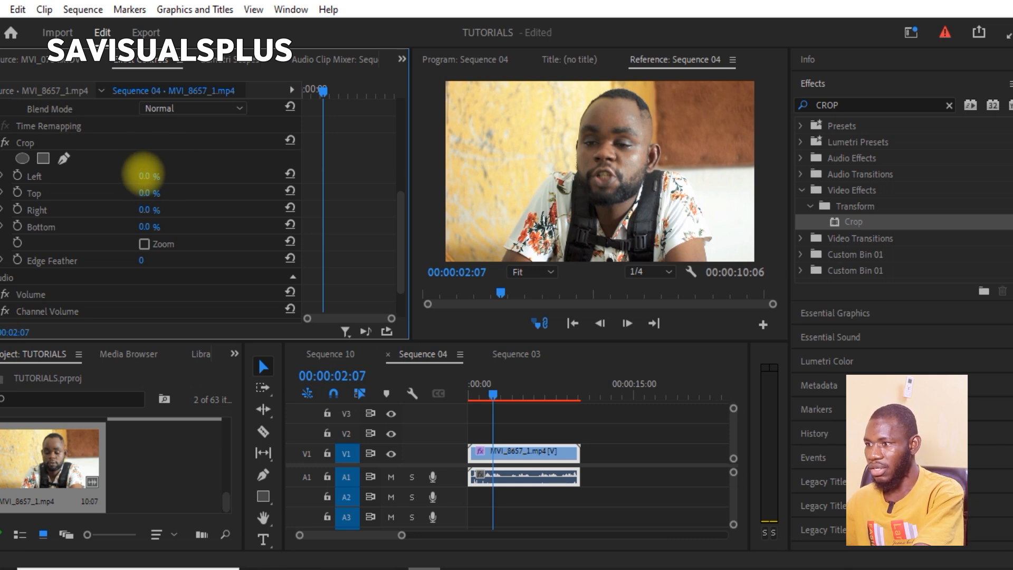
- Try a Left crop of 10% on the clip and undo it
left_click(158, 174)
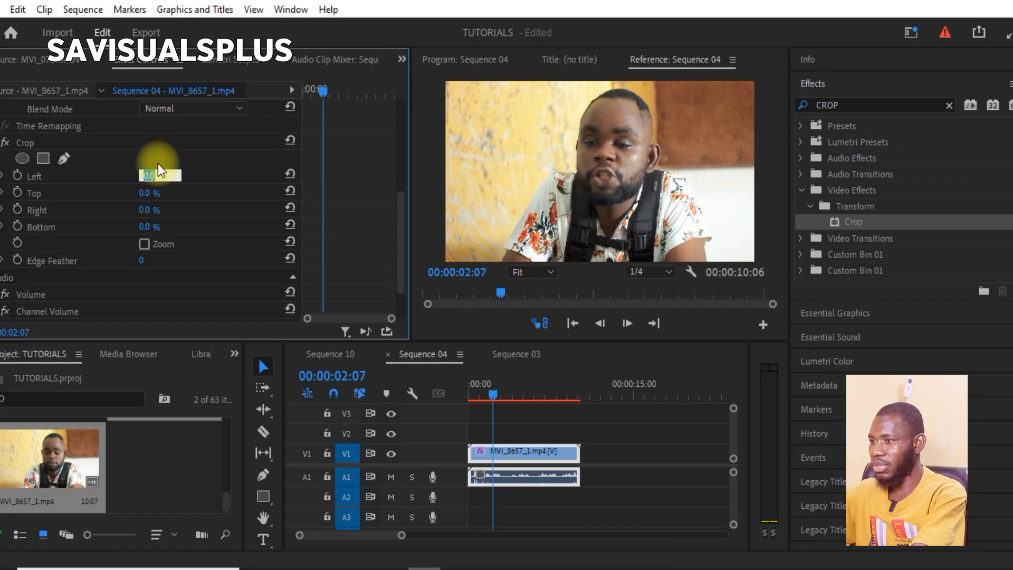
type("10")
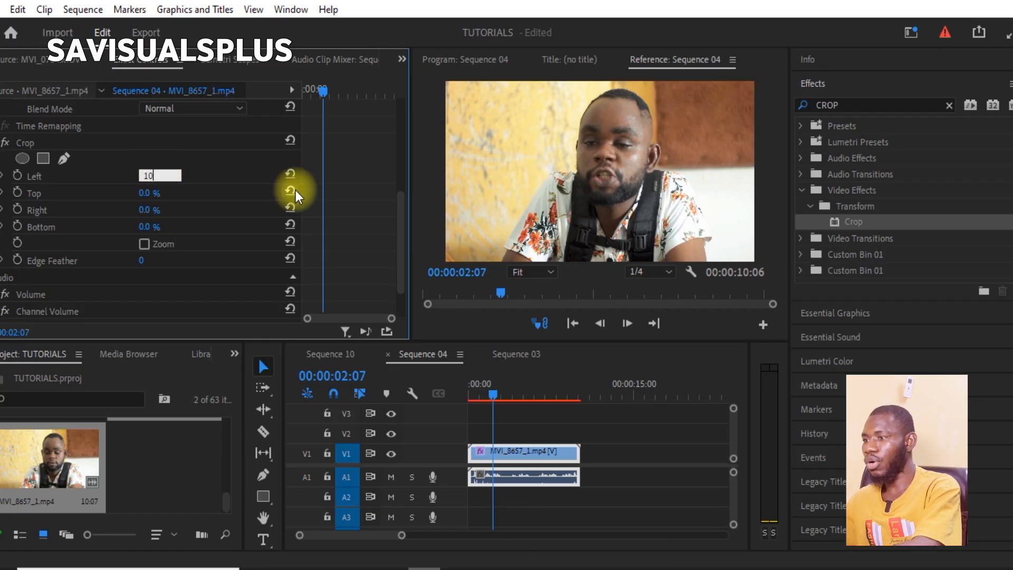
key("Return")
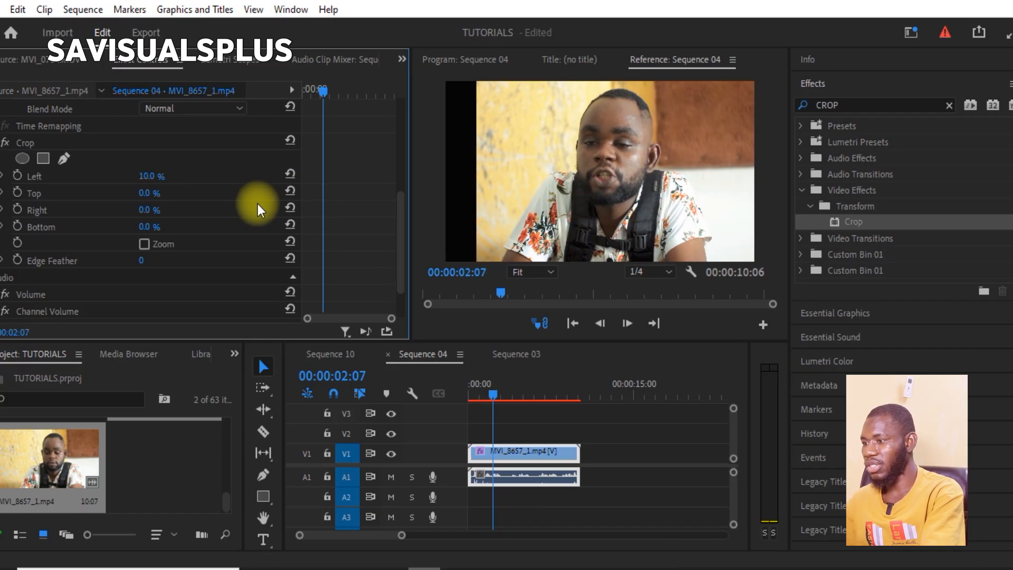
key("ctrl+z")
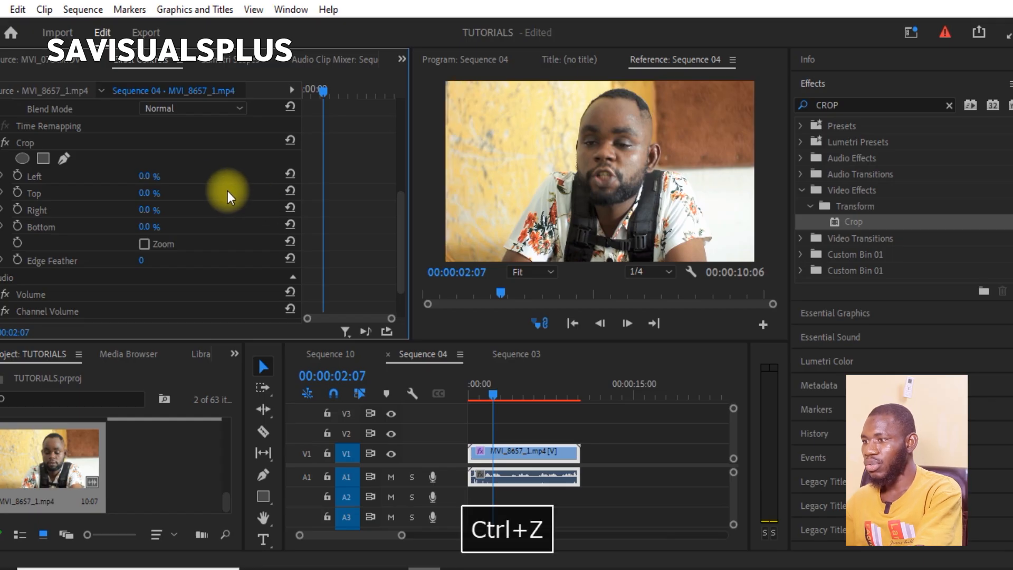
- Set the Crop effect's Top to 8% and Bottom to 6% to form the black bars
left_click(151, 194)
type("10")
key("Return")
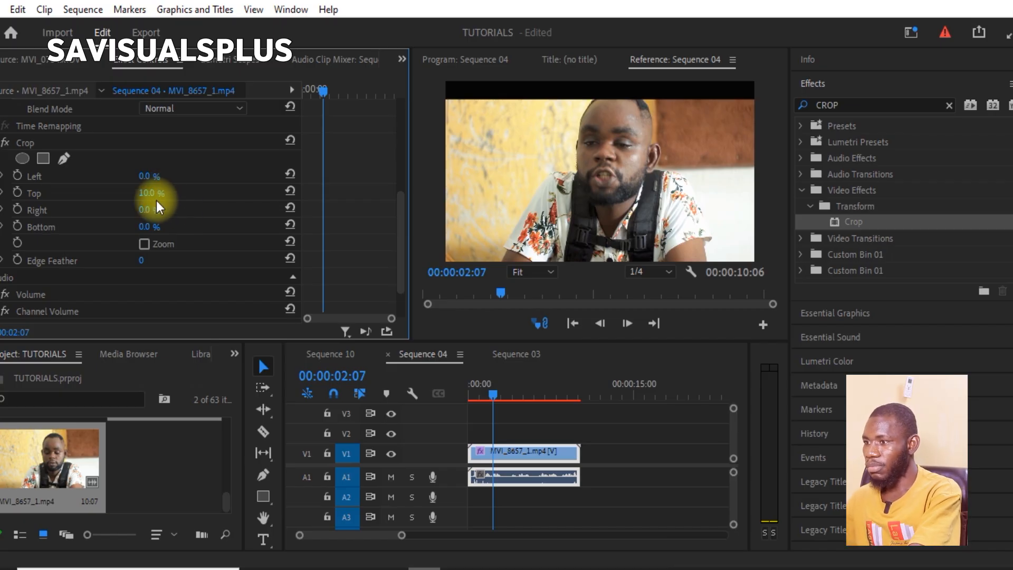
left_click_drag(153, 195, 142, 194)
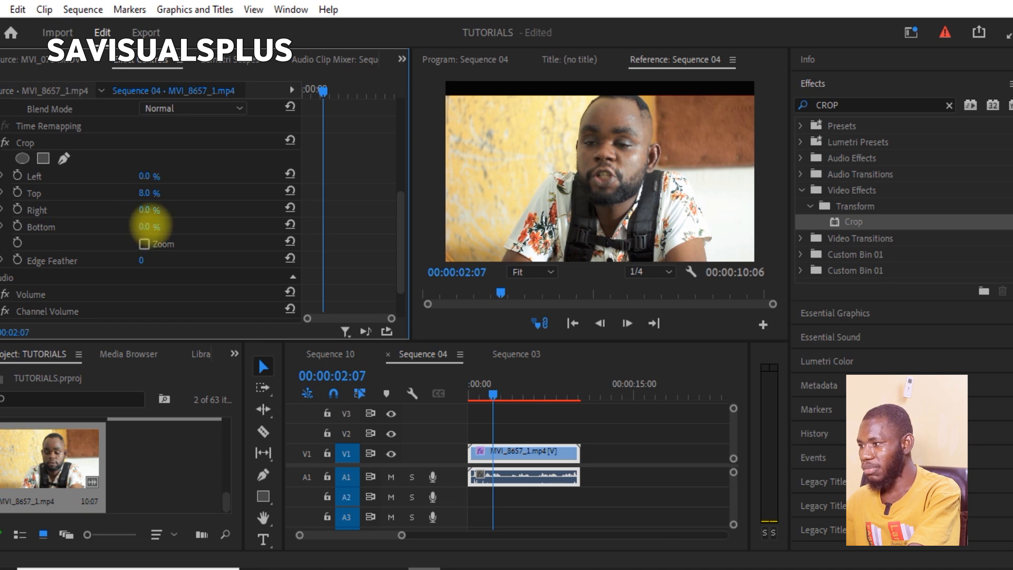
left_click_drag(153, 226, 156, 224)
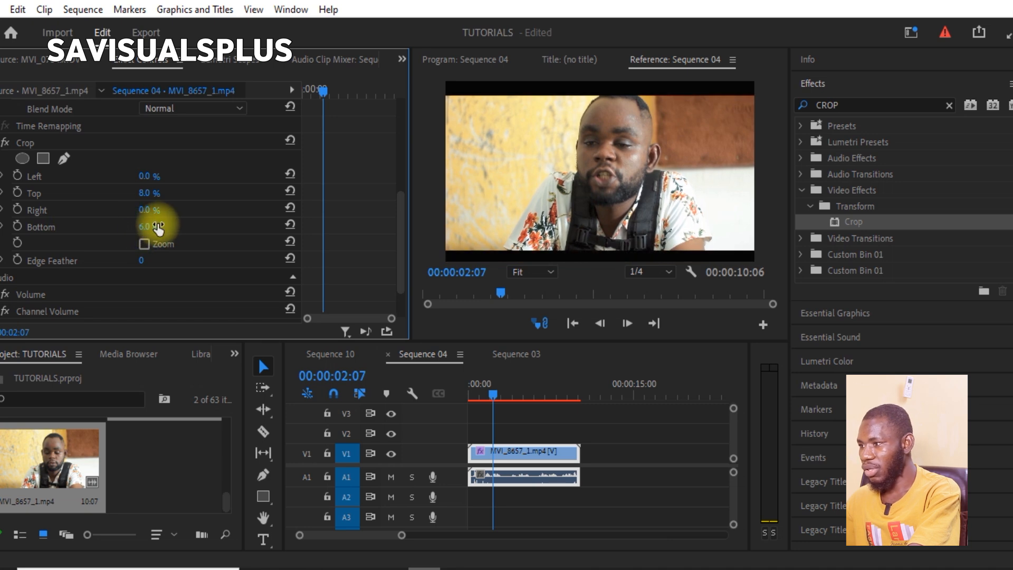
- Play the cropped clip in Sequence 04 and stop at 00:00:05:05
key("space")
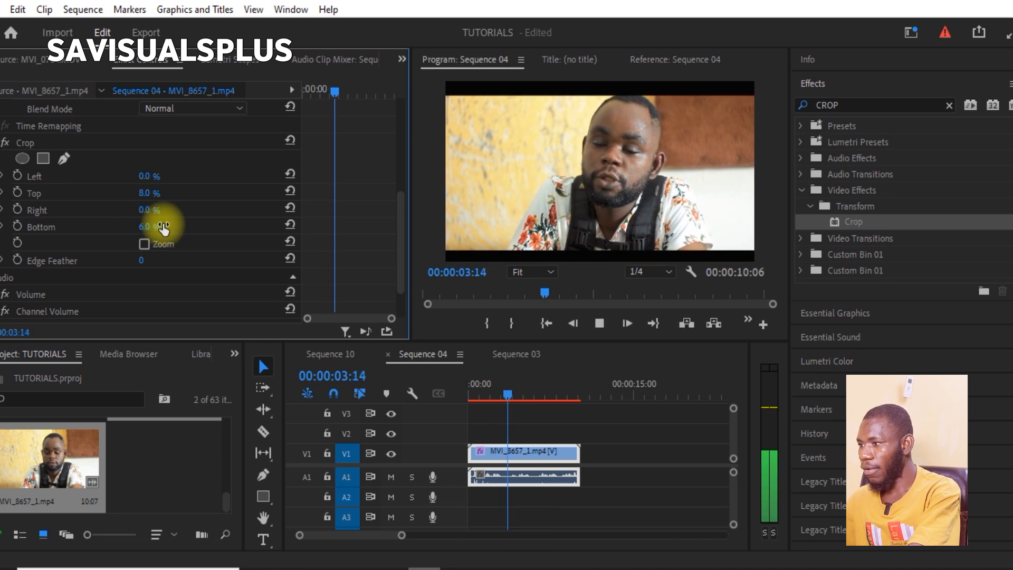
key("space")
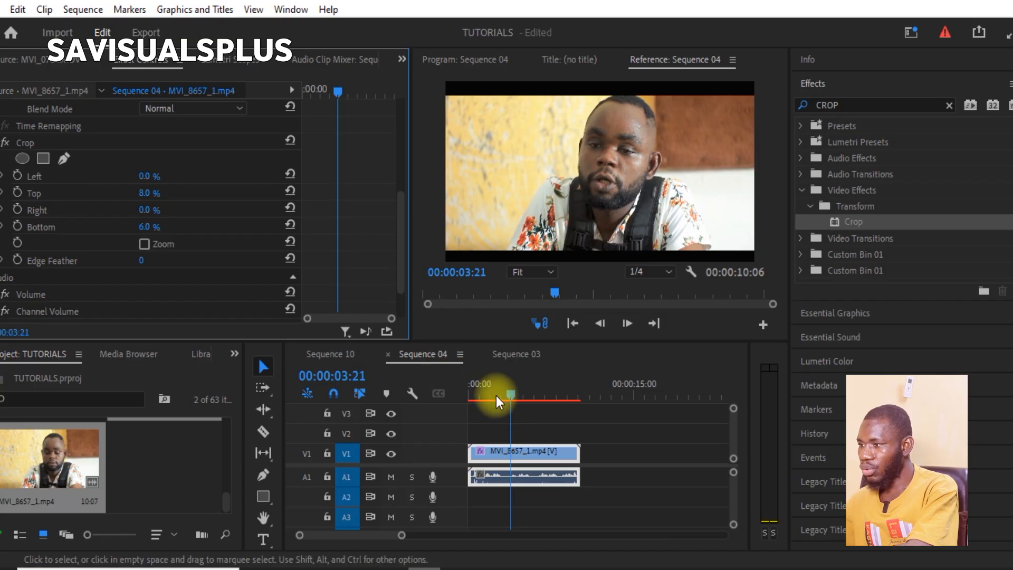
key("space")
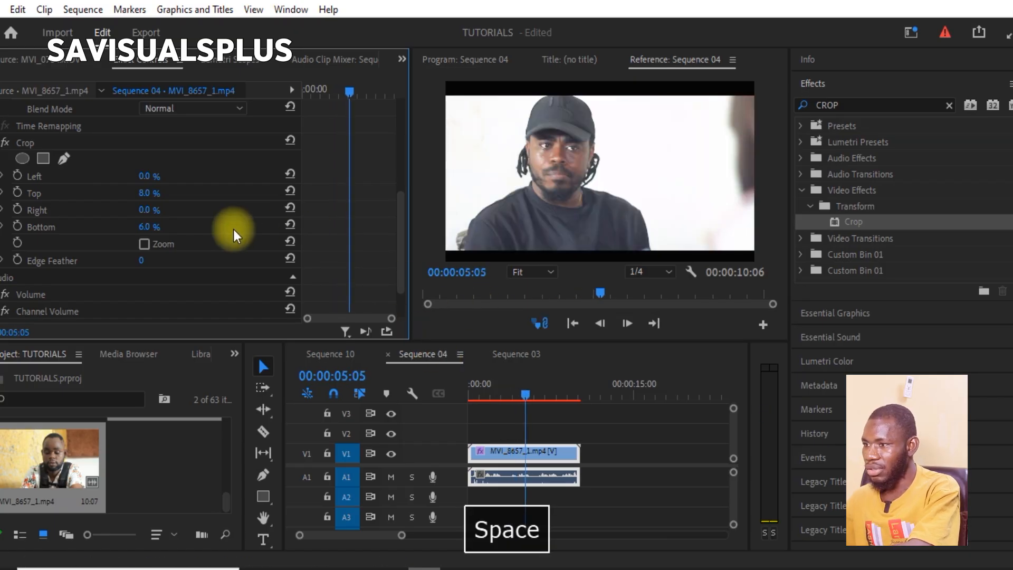
- Set the Crop effect's Bottom value to 8% so the lower black bar matches the upper one
left_click(150, 226)
type("8")
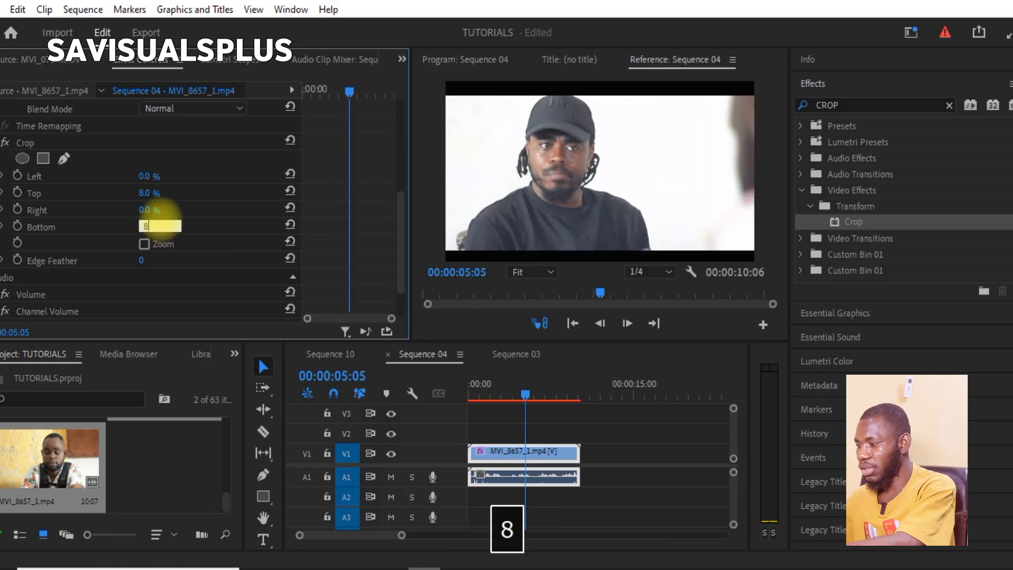
key("Return")
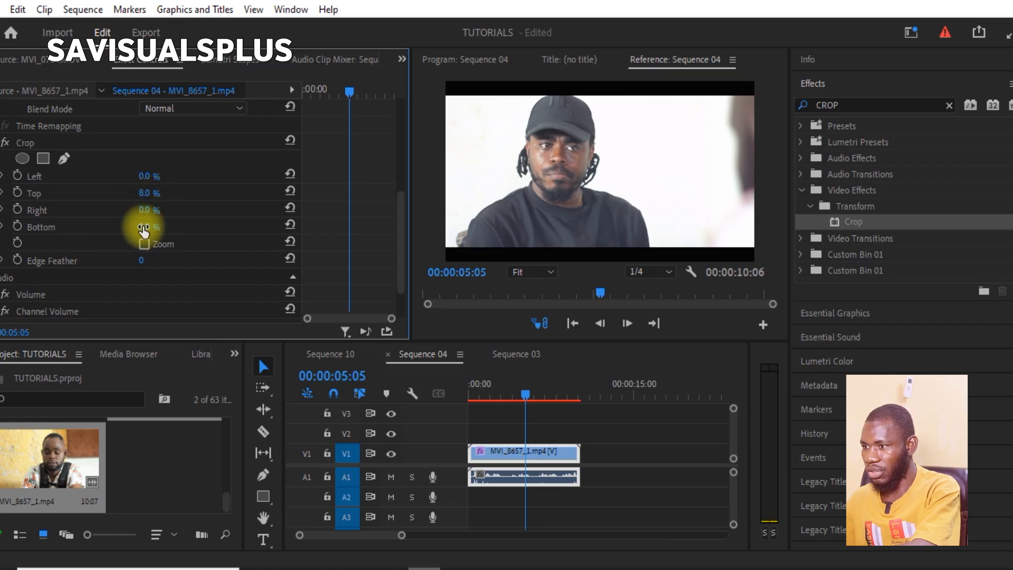
- Try Bottom crop values of 12% and 9% on the clip, and return Bottom to 8%
left_click_drag(143, 231, 159, 227)
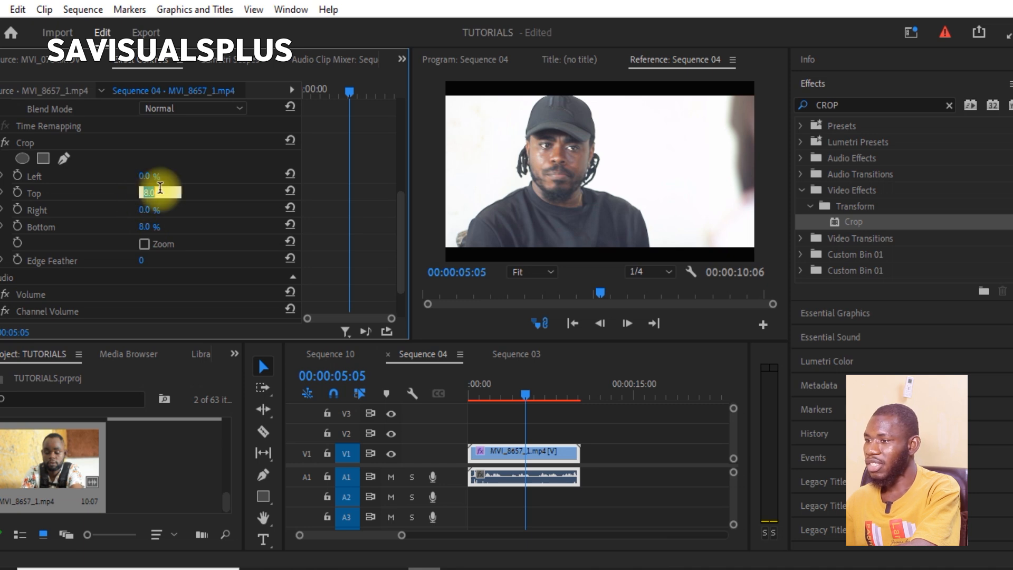
left_click_drag(153, 231, 156, 227)
left_click(541, 207)
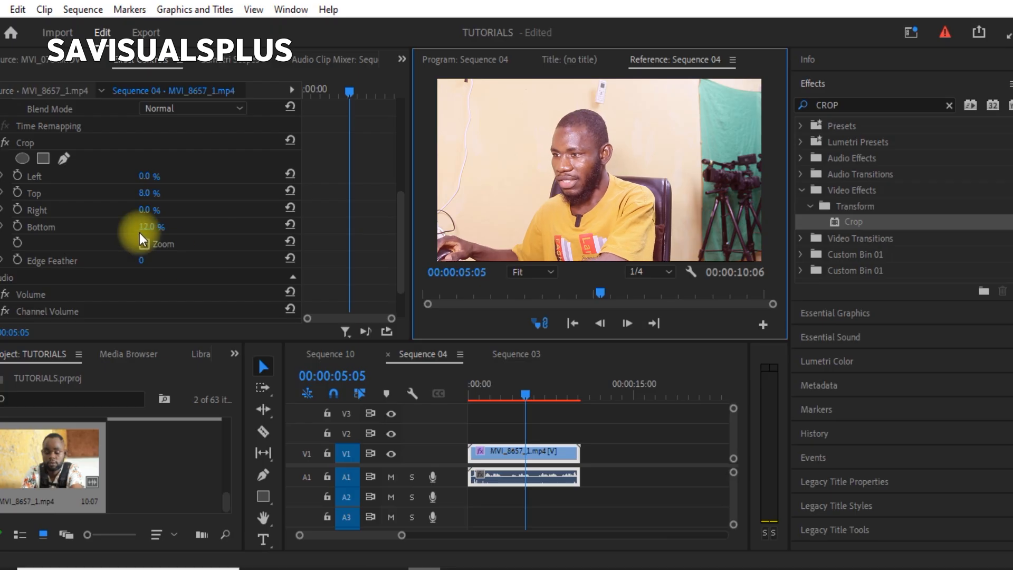
left_click_drag(148, 228, 138, 228)
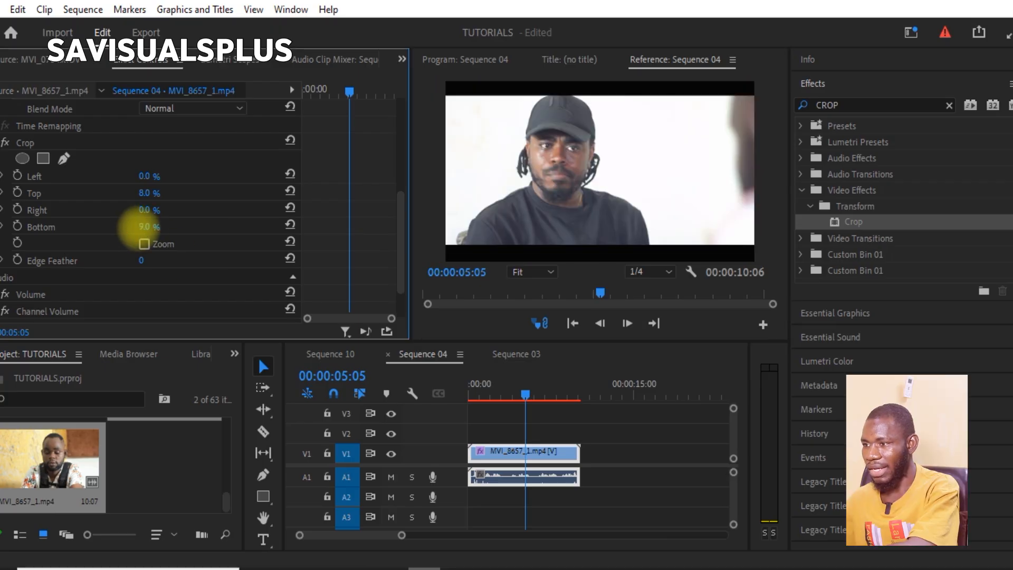
left_click(157, 227)
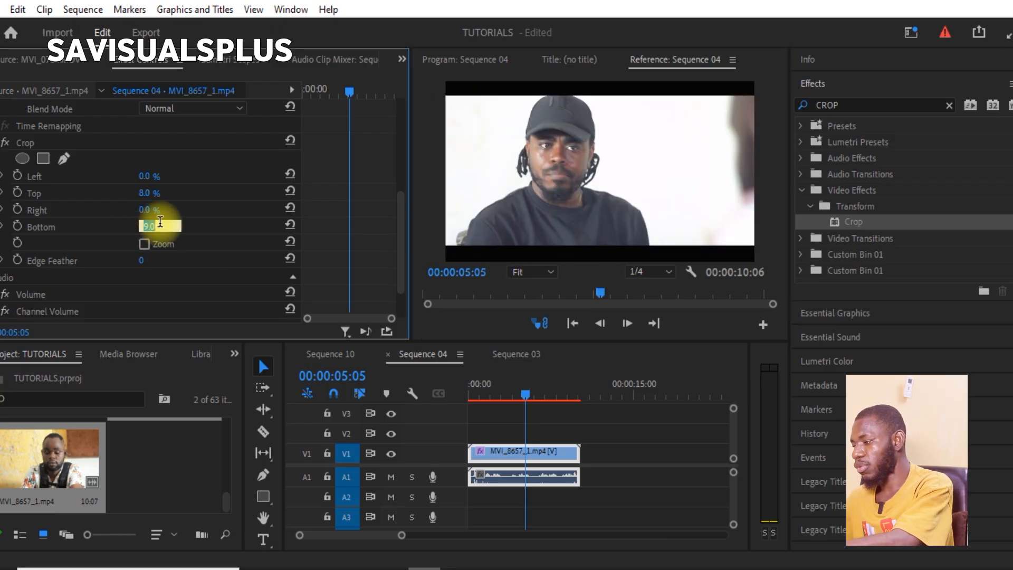
type("8")
key("Return")
- Deselect the clip to inspect the even black bars, and reselect MVI_8657_1.mp4 on track V1
left_click(631, 450)
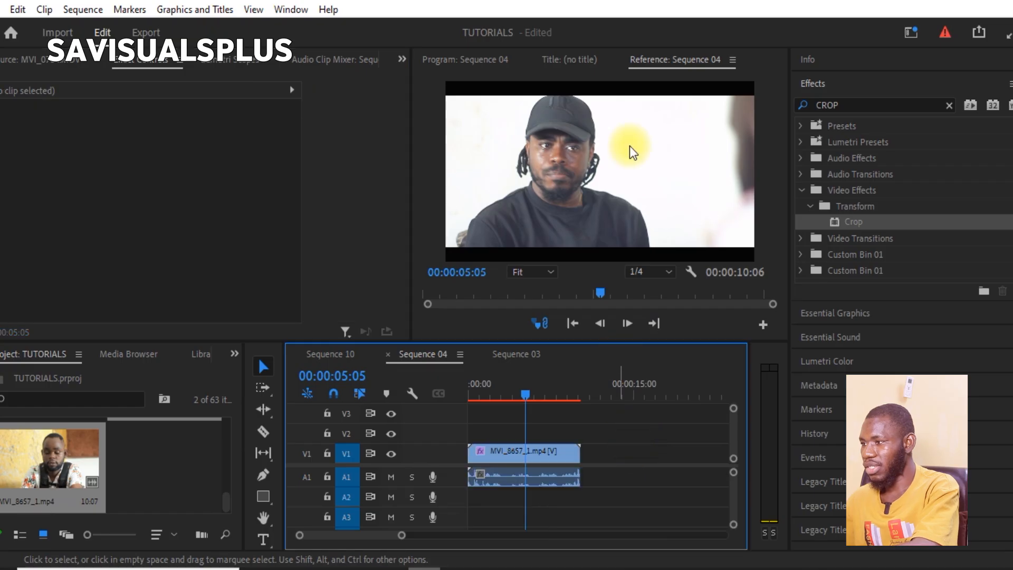
left_click(550, 453)
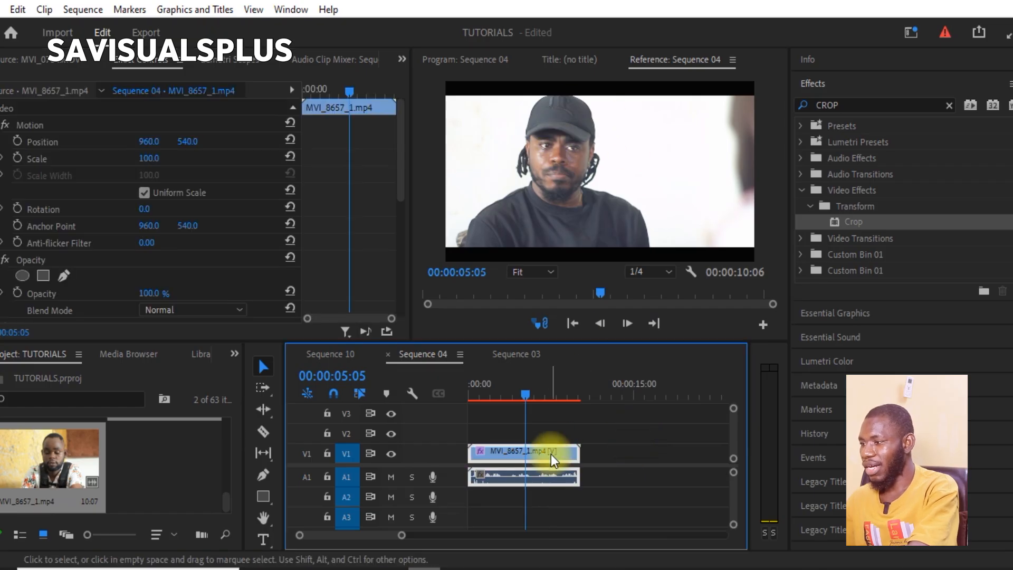
left_click(563, 439)
left_click(552, 457)
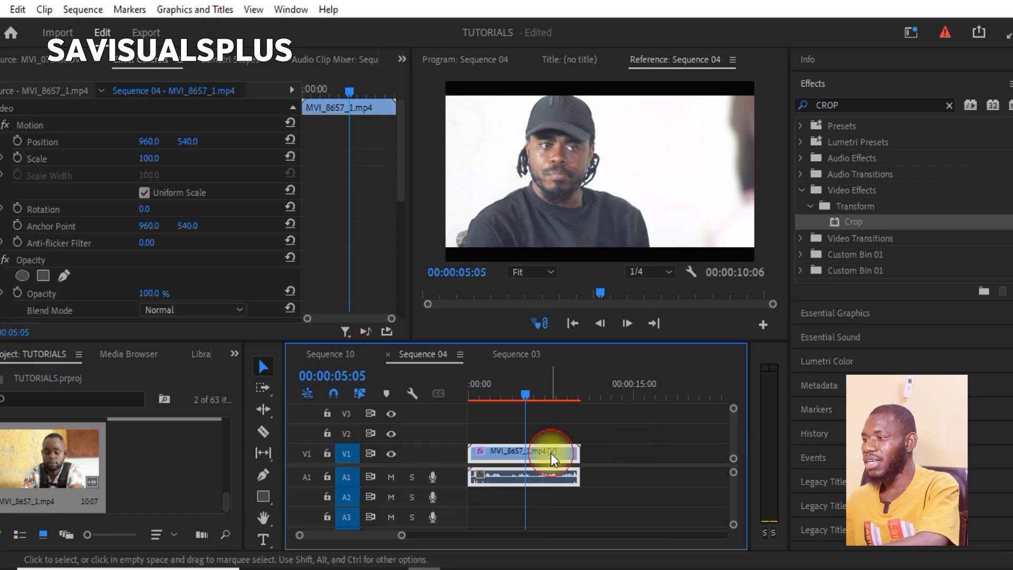
key("v")
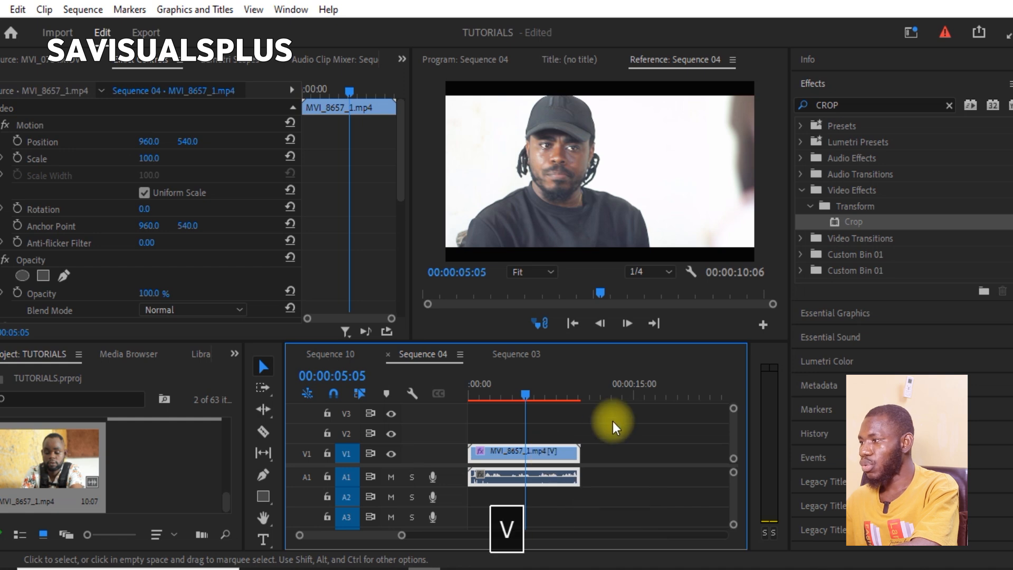
- Play the closing part of the cropped clip twice, the second time from 00:00:07:14, and stop at 00:00:09:05
left_click_drag(549, 396, 569, 419)
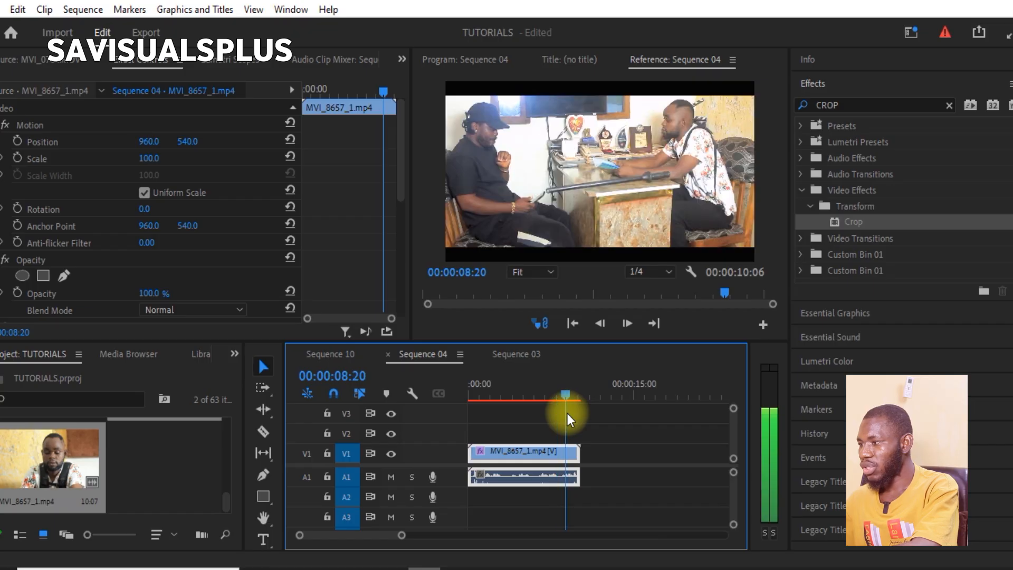
key("space")
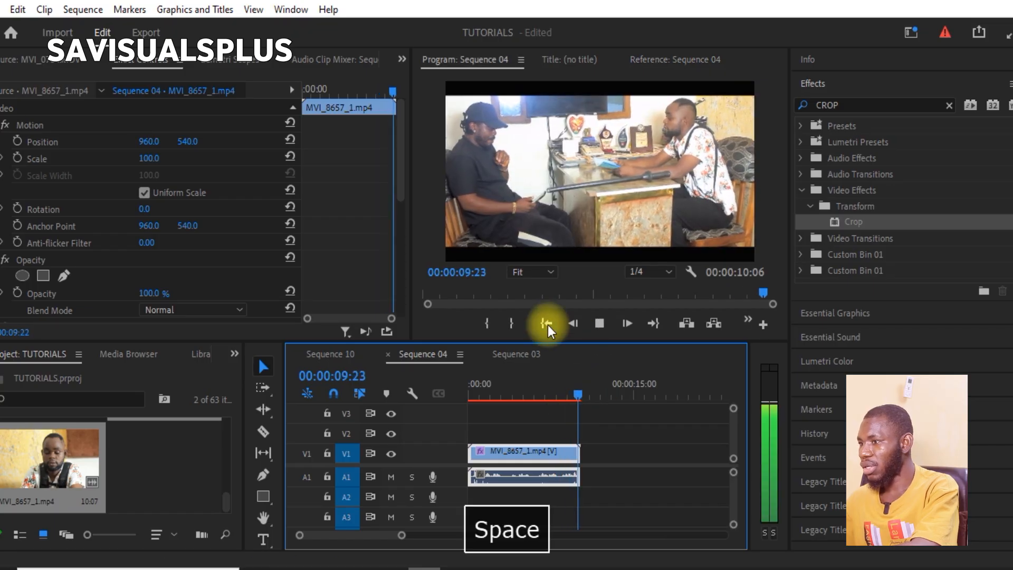
key("space")
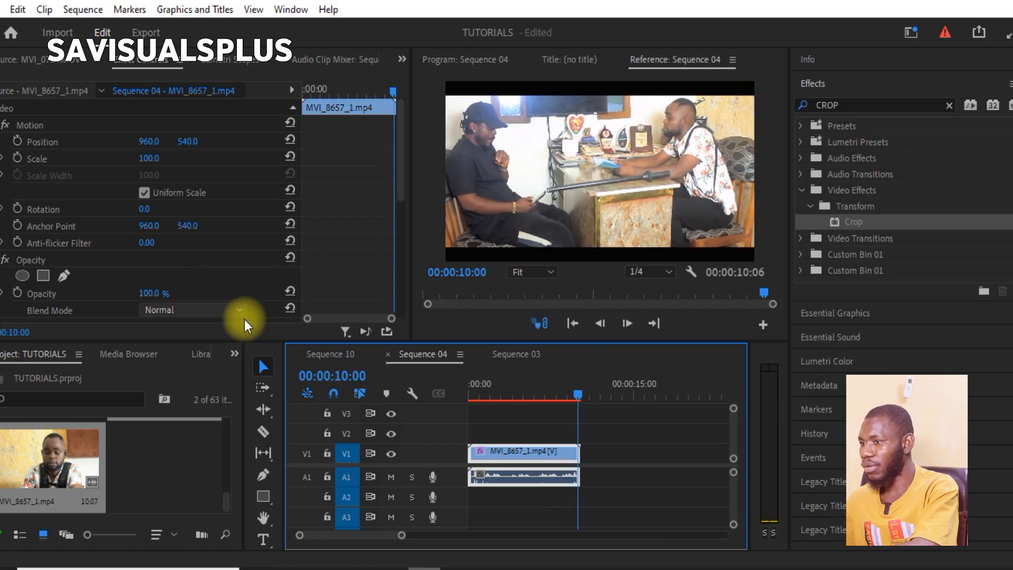
left_click(553, 396)
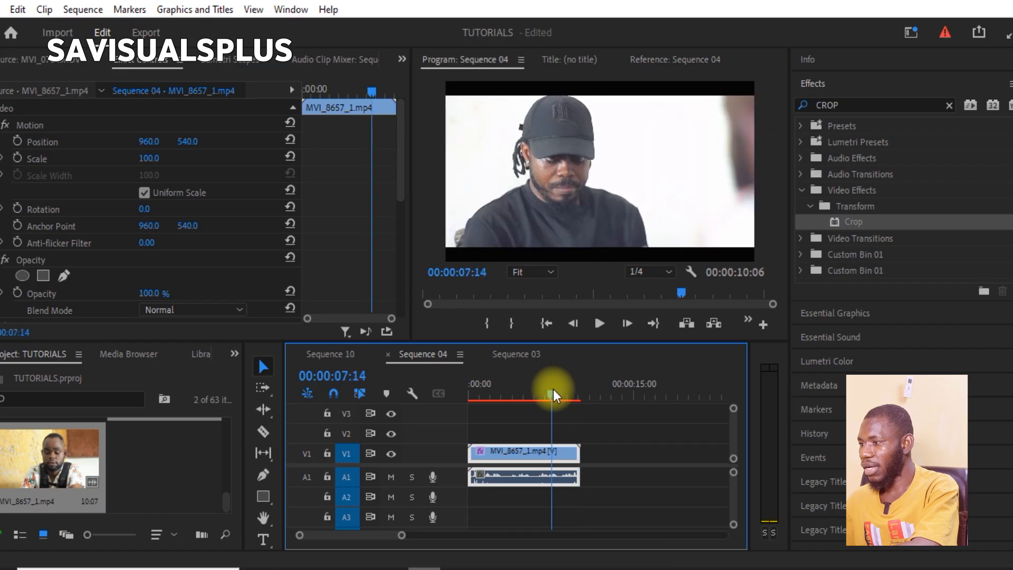
key("space")
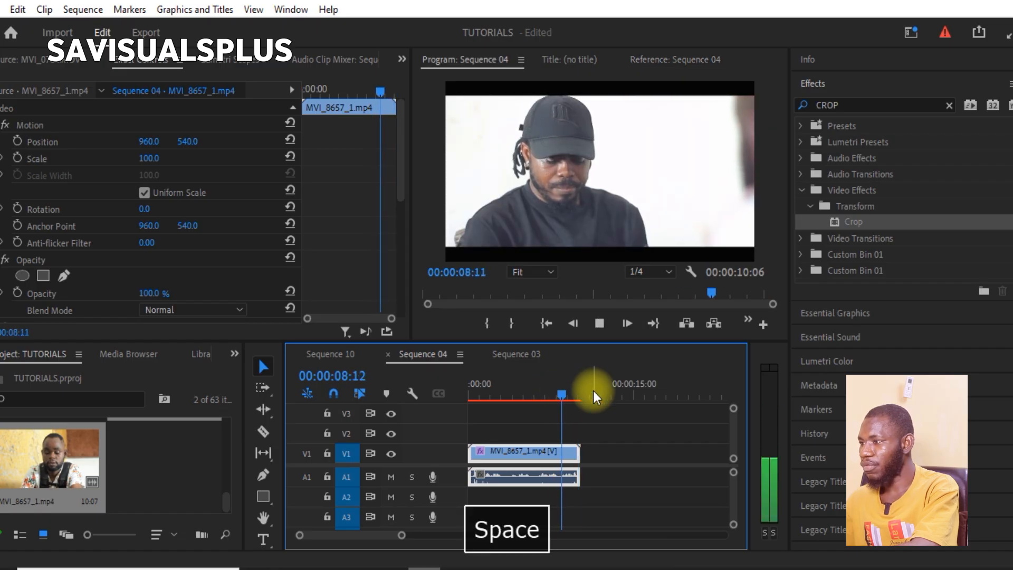
key("space")
left_click(627, 161)
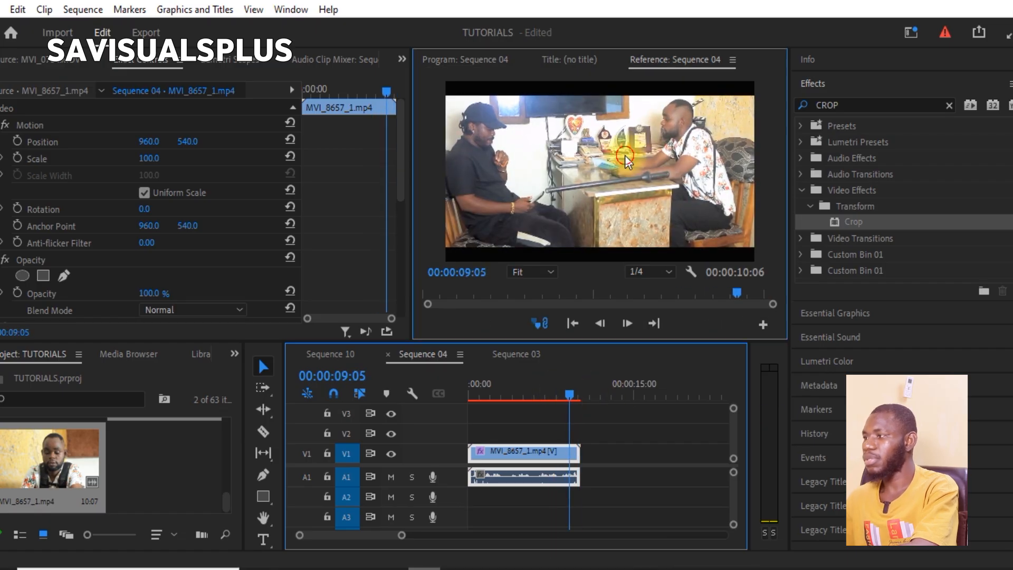